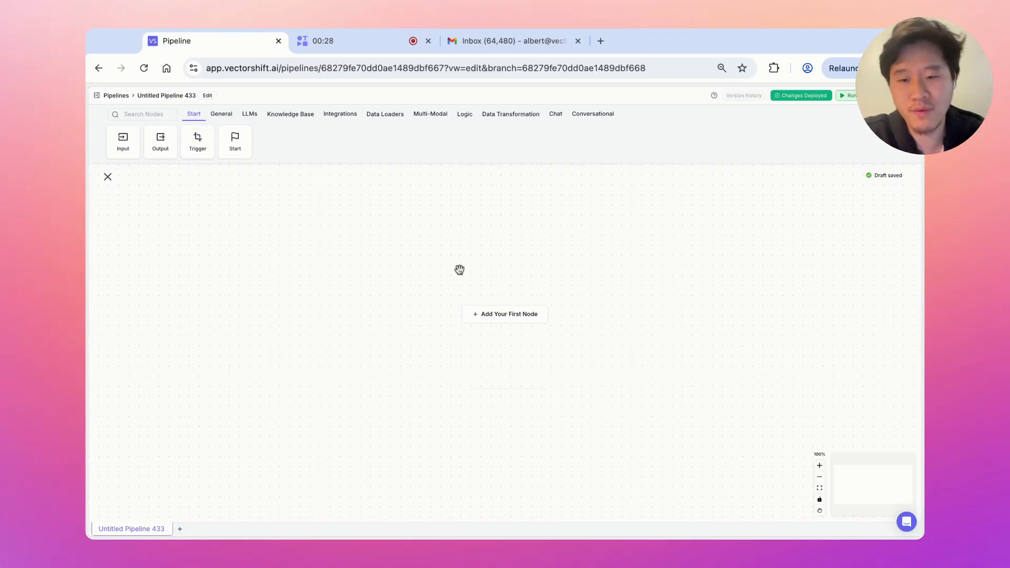
Begin a new pipeline by adding its first node on the empty canvas
click(535, 315)
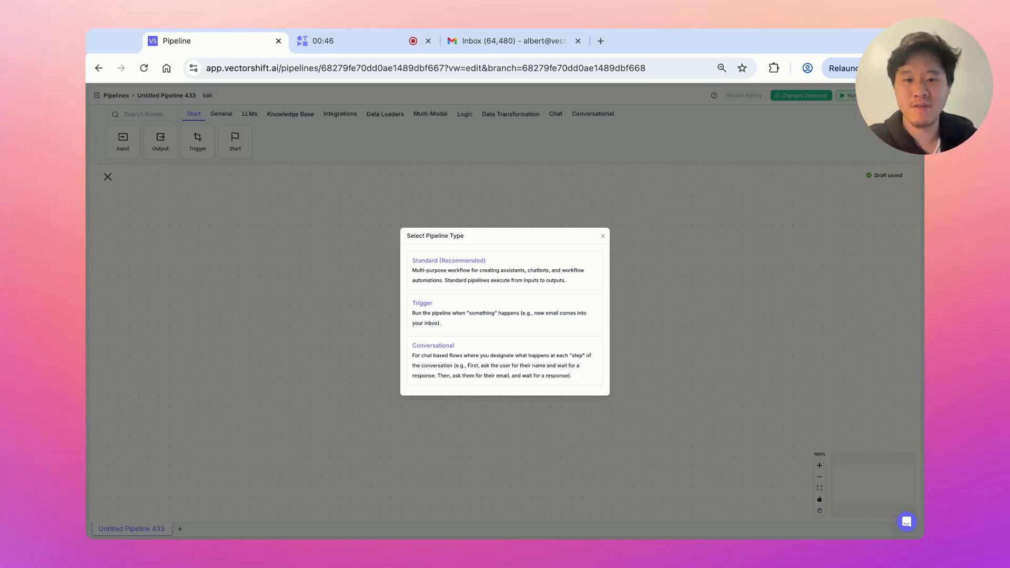
Make it a Trigger pipeline that uses a Cron (scheduled) trigger node
click(561, 319)
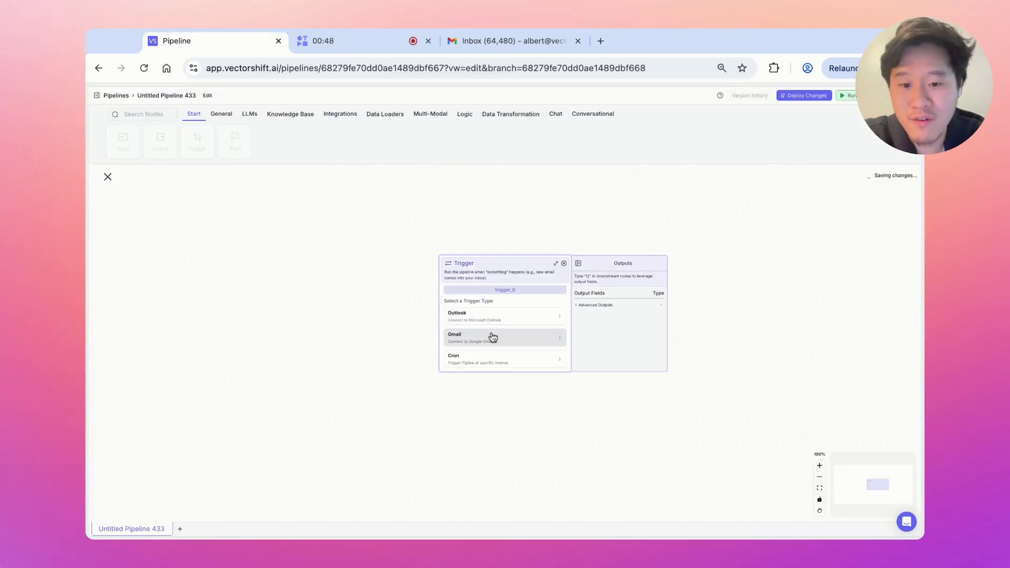
click(485, 363)
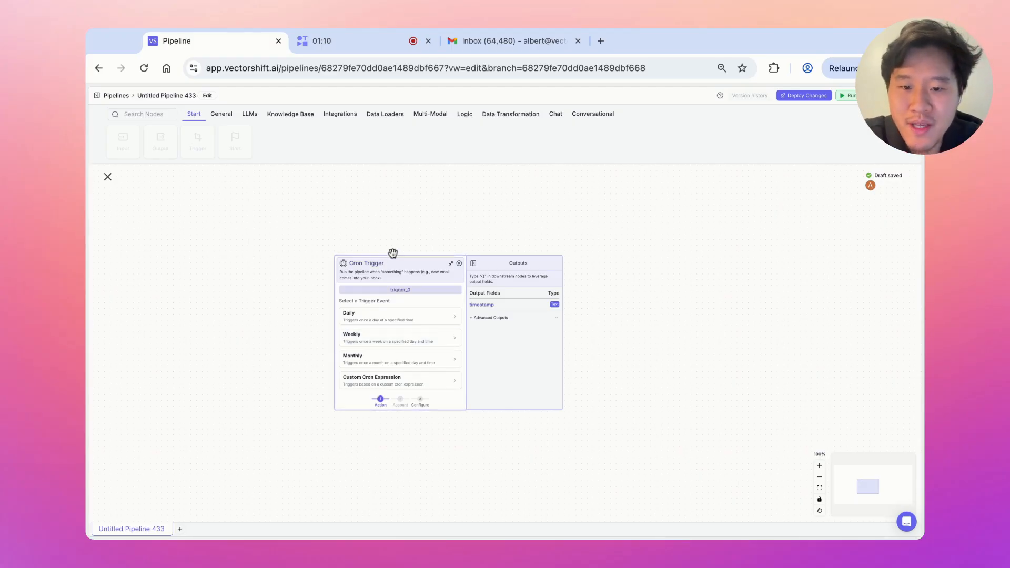
scroll(393, 268, down, 1)
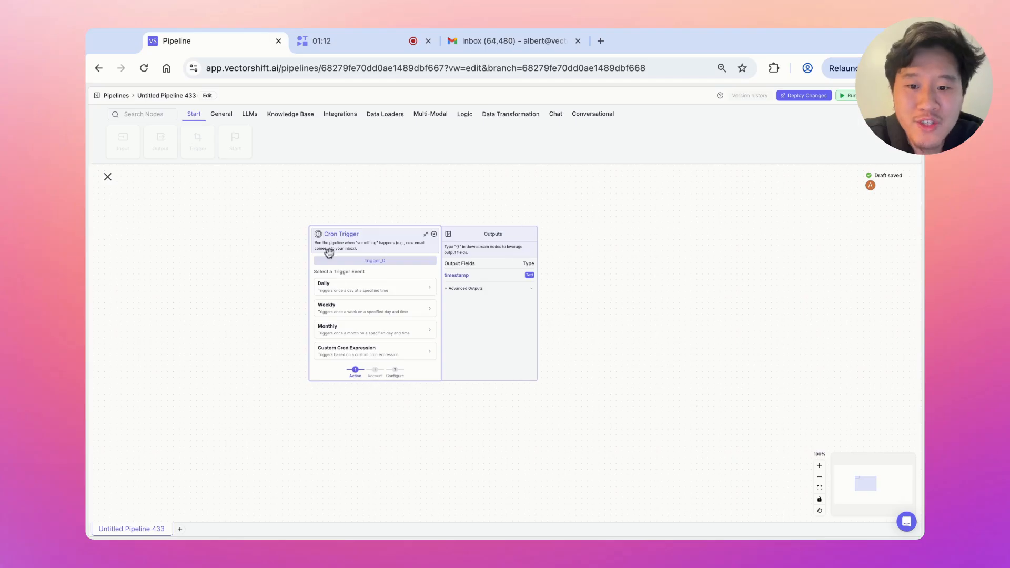
Set the Cron Trigger to Weekly with the (GMT-4:00) Eastern Time timezone
click(352, 310)
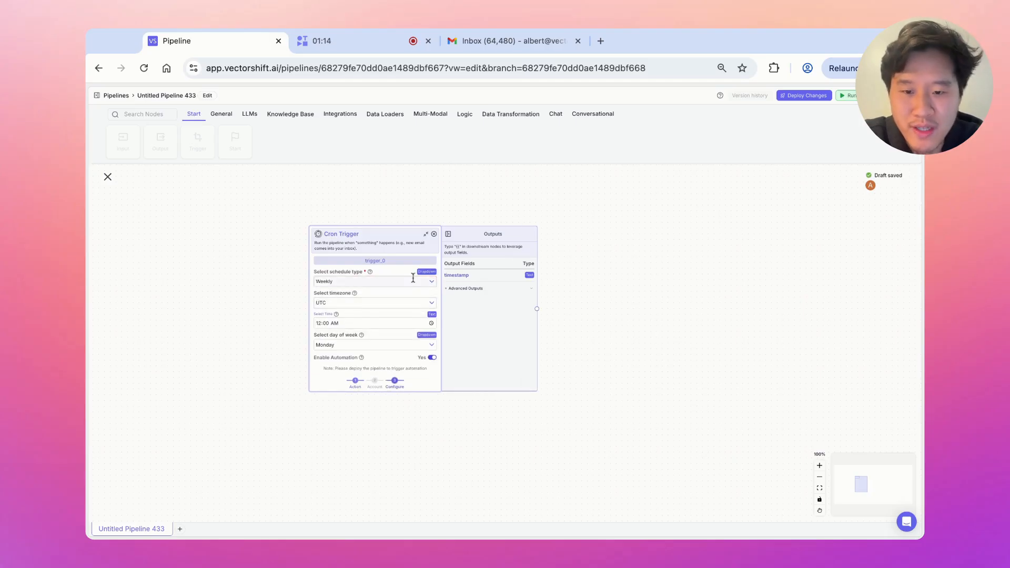
click(400, 304)
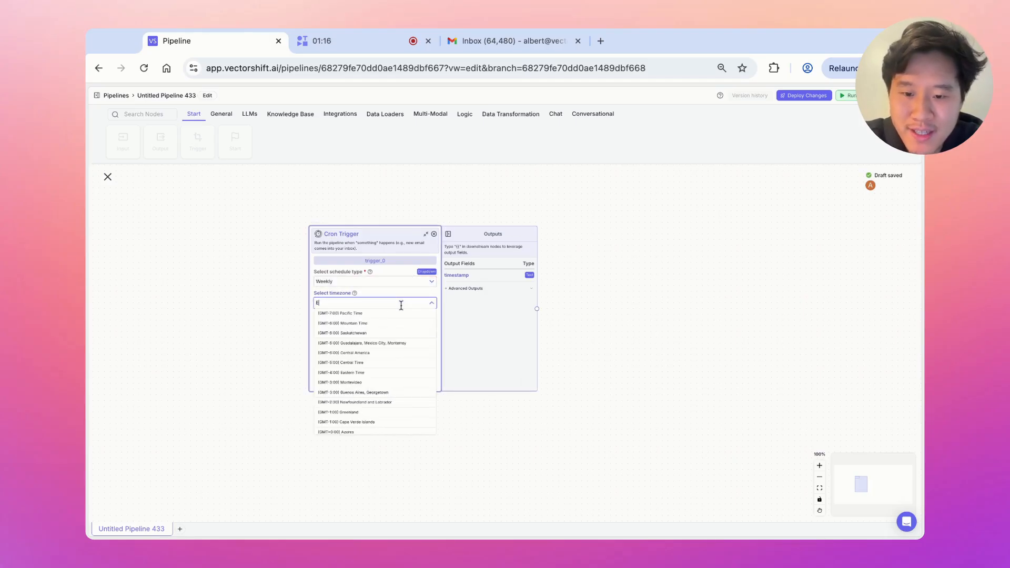
text(East)
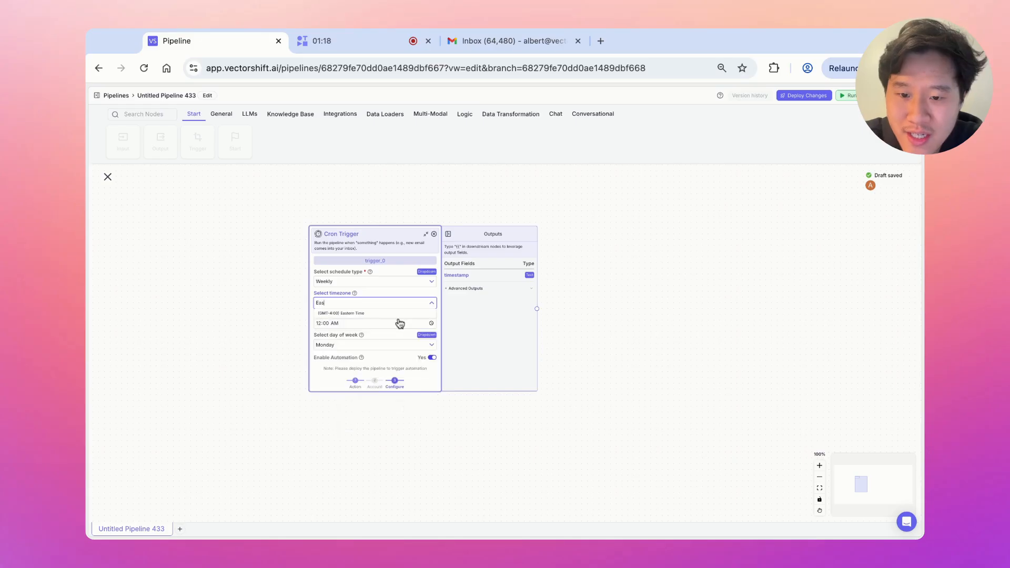
click(371, 319)
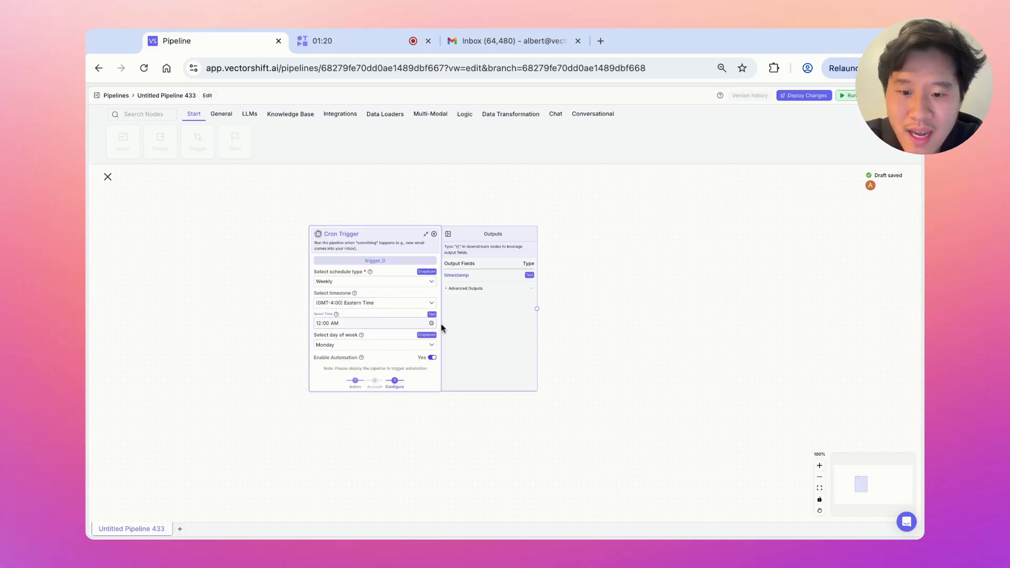
click(819, 466)
click(819, 466)
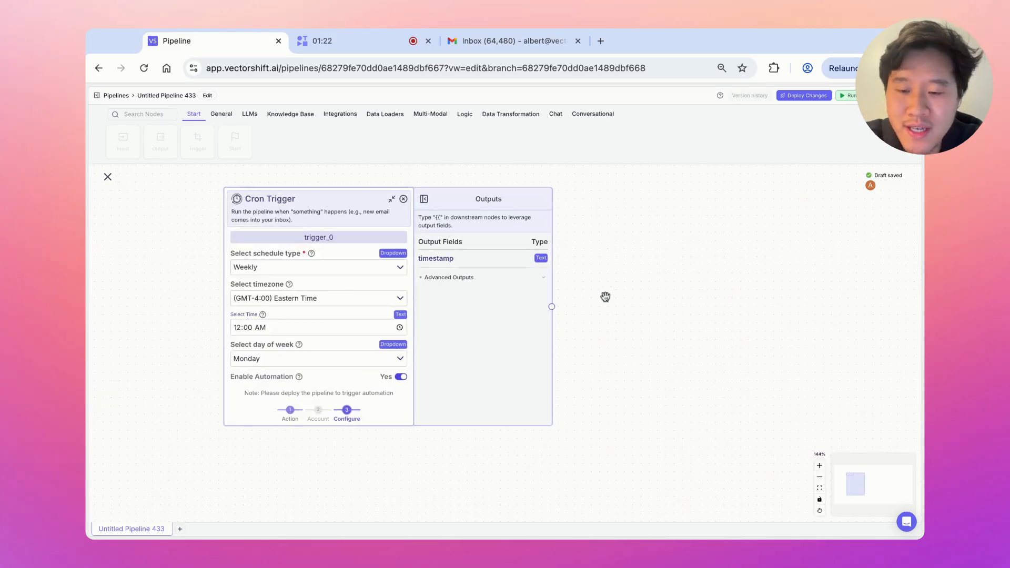
drag(605, 295, 636, 313)
Set the trigger time to 09:00 PM and the day of week to Sunday
click(431, 345)
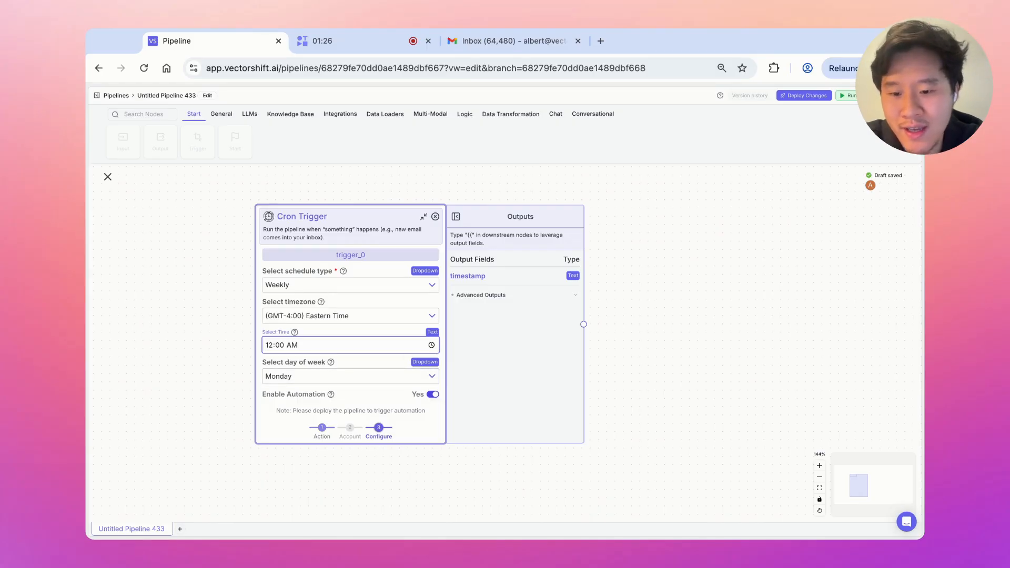
text(09)
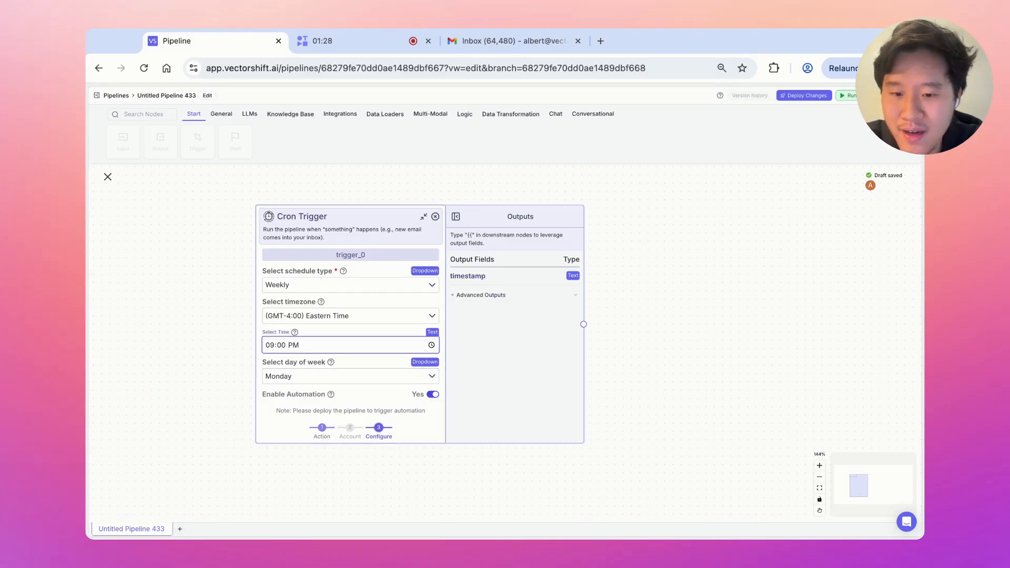
click(344, 377)
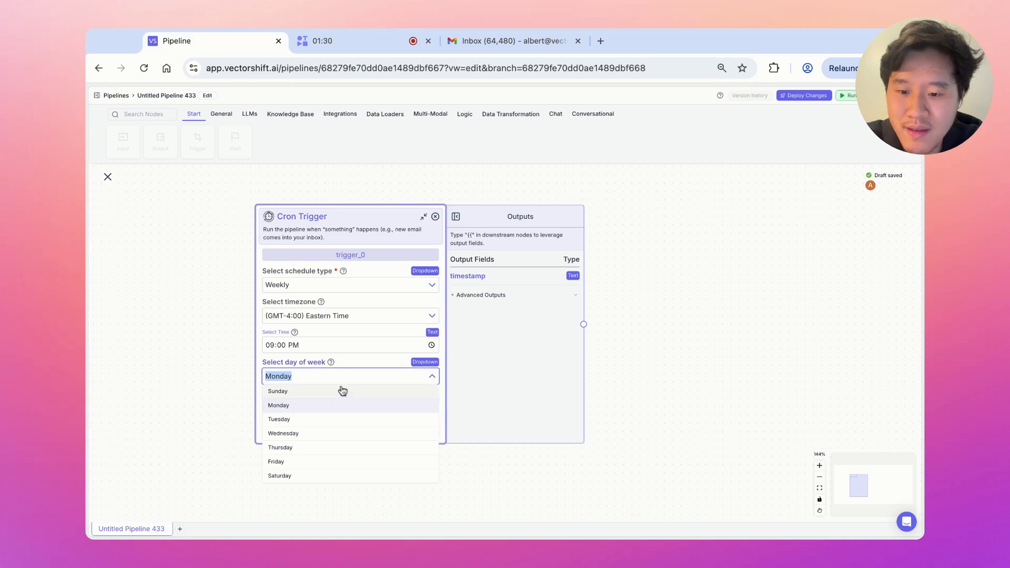
click(331, 392)
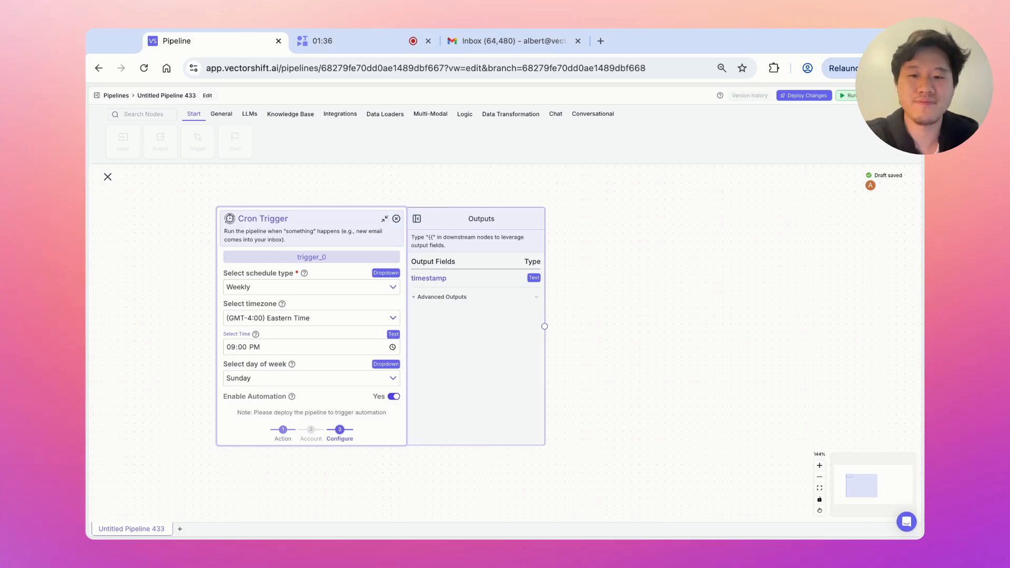
Enable automation for the Cron Trigger
click(86, 253)
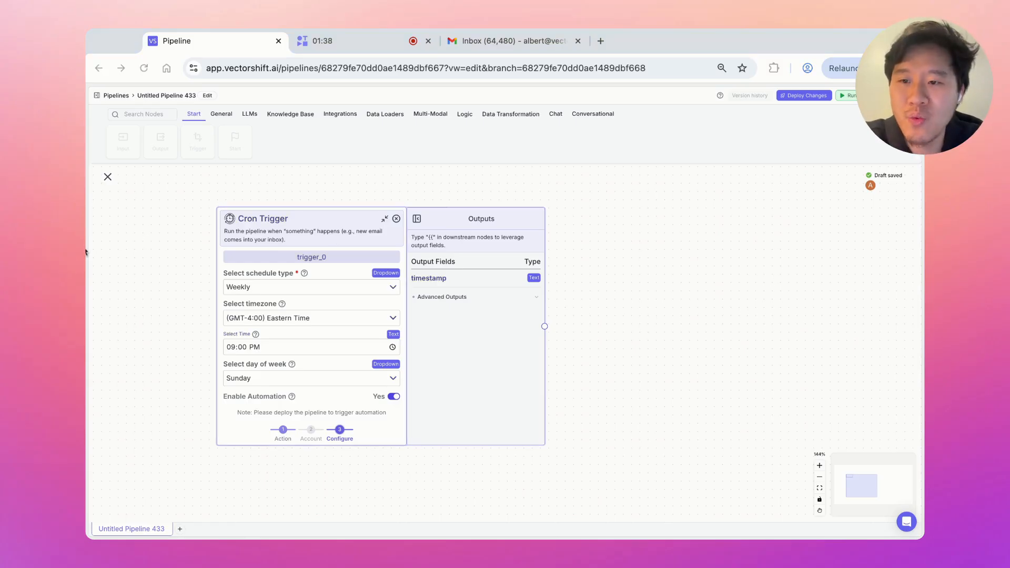
click(890, 280)
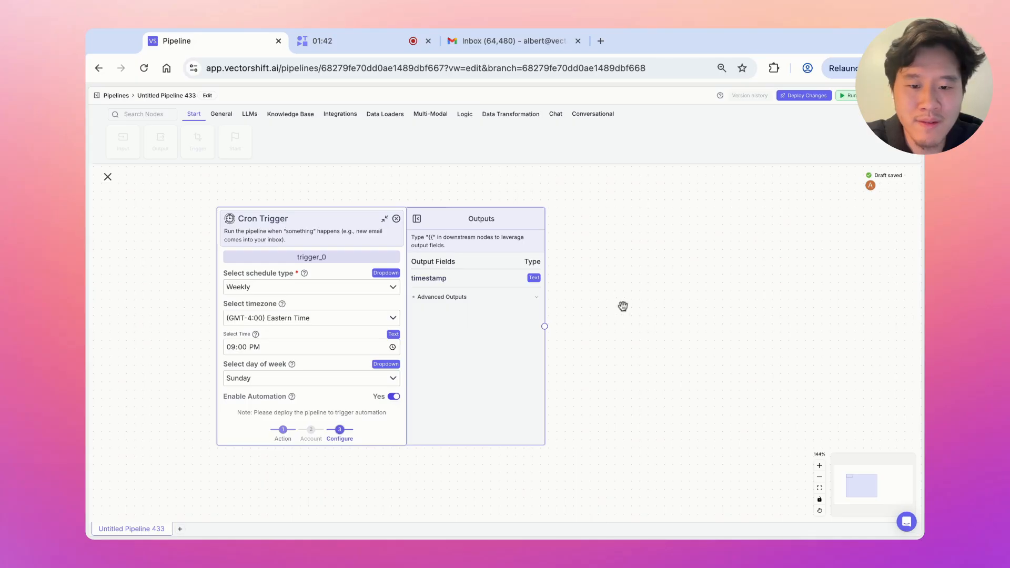
click(85, 315)
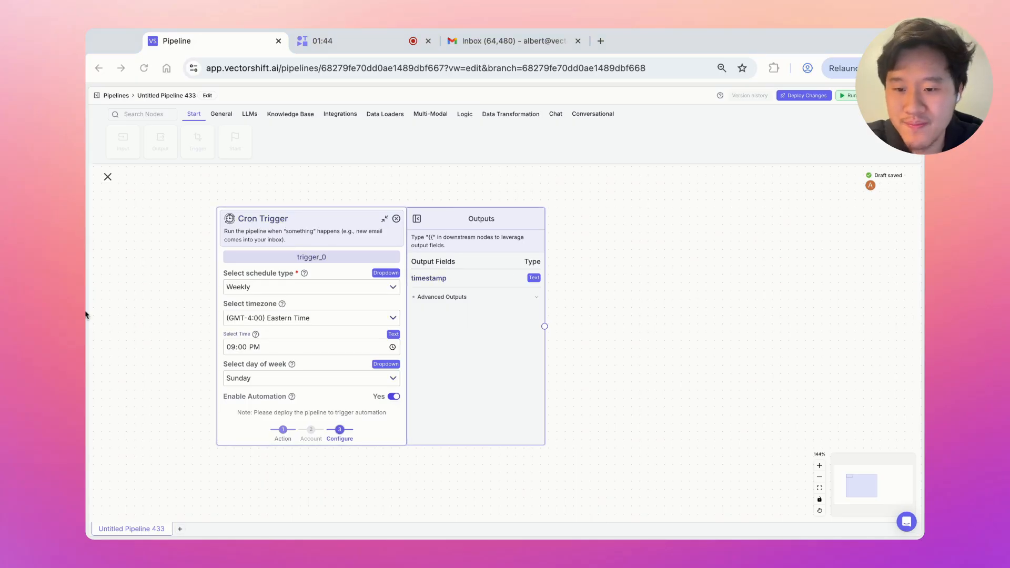
click(869, 310)
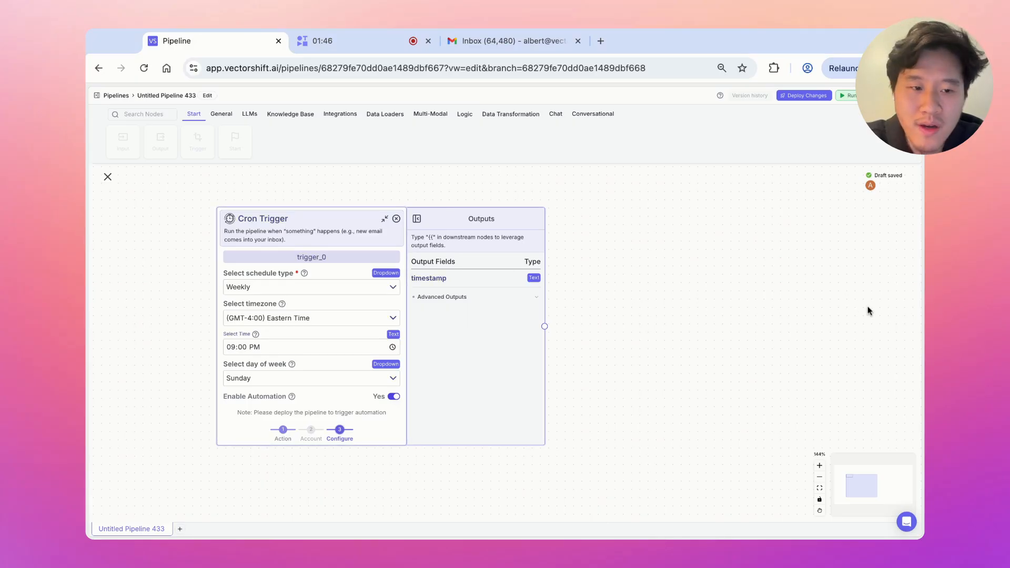
scroll(566, 205, right, 1)
Add a Text node reading 'Search all the AI news that happened this past week.' plus a 'Time' line
scroll(566, 205, right, 3)
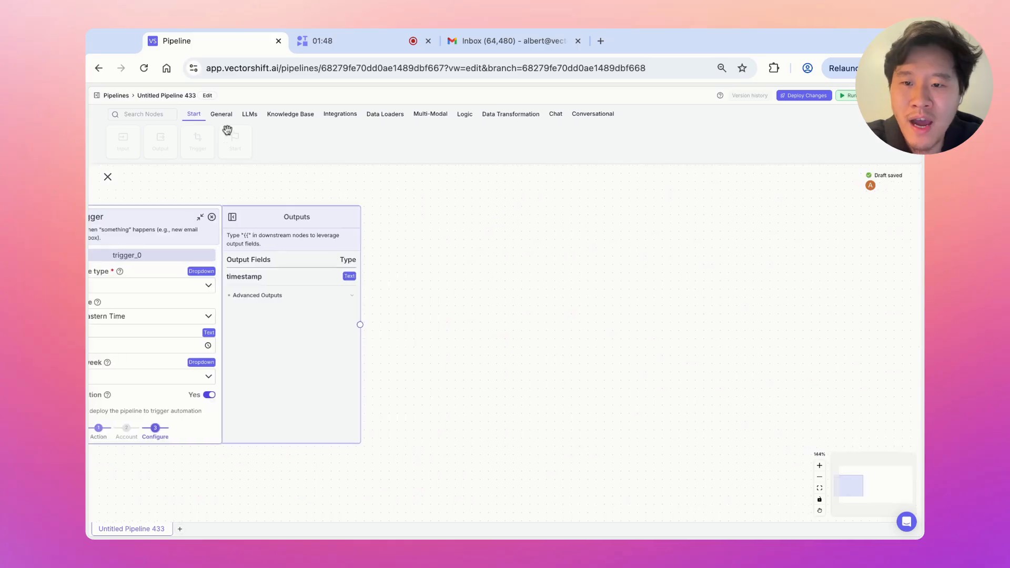
drag(435, 227, 436, 227)
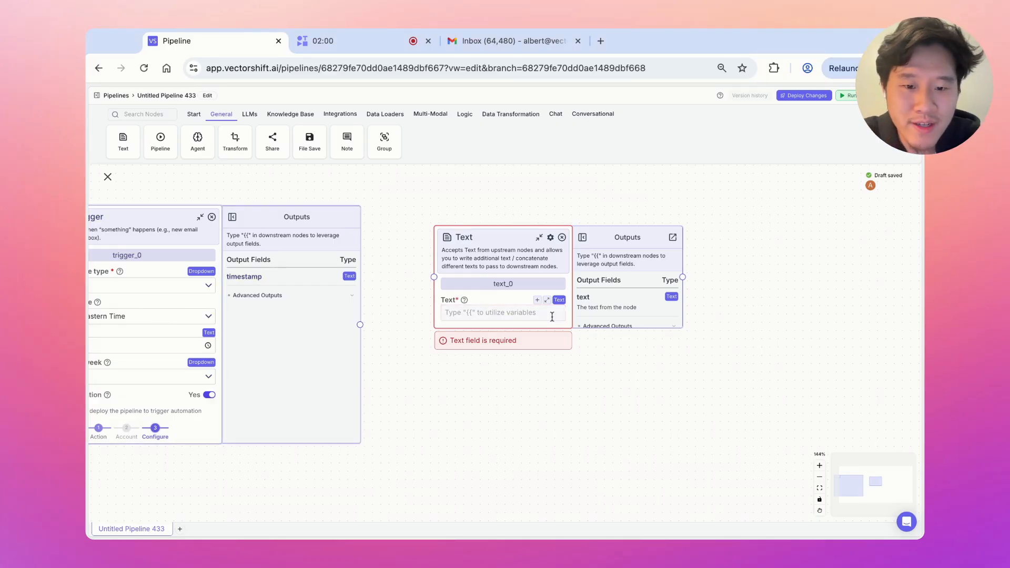
click(547, 313)
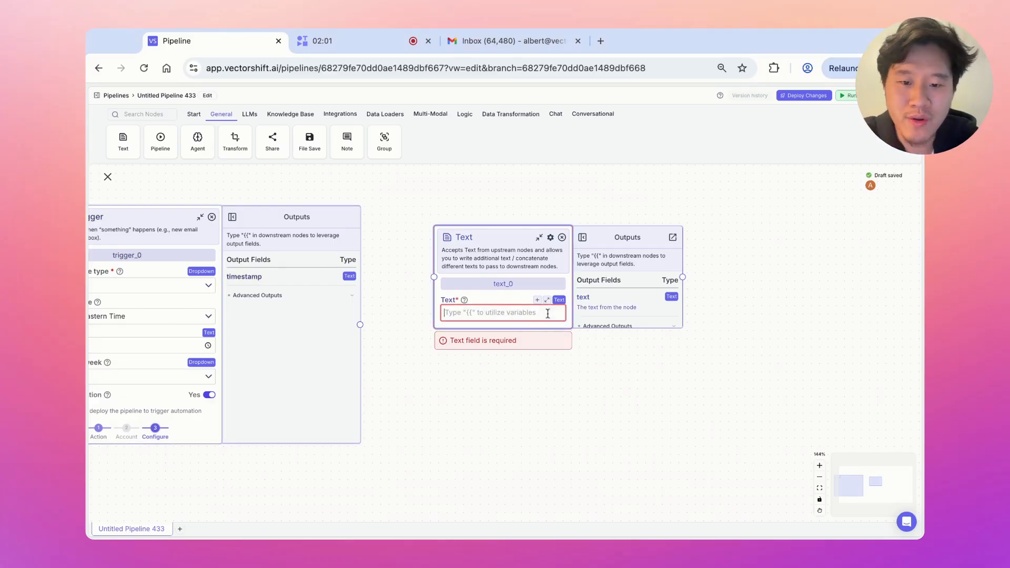
click(476, 314)
text(Sear)
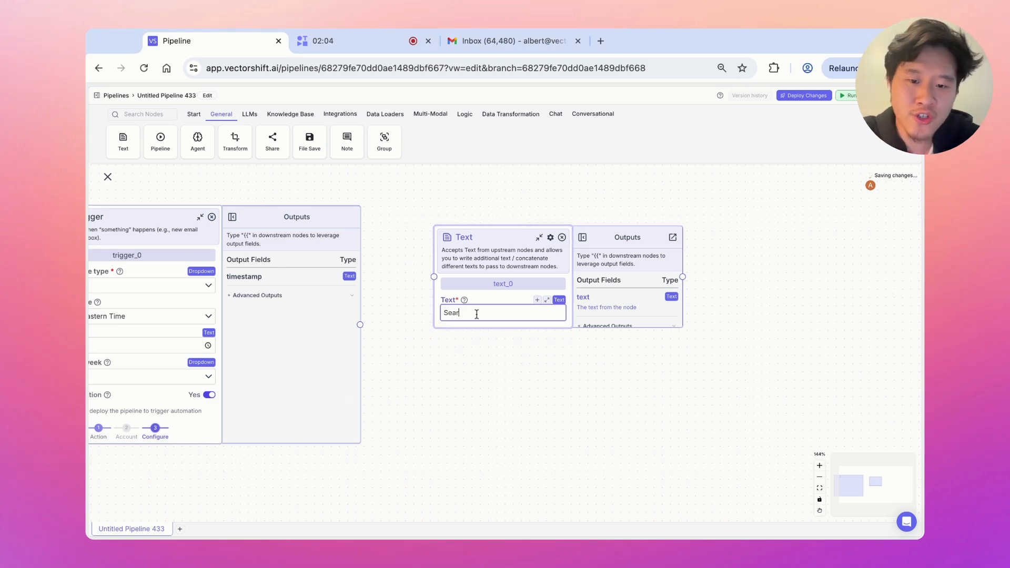
text(ch all the AI news )
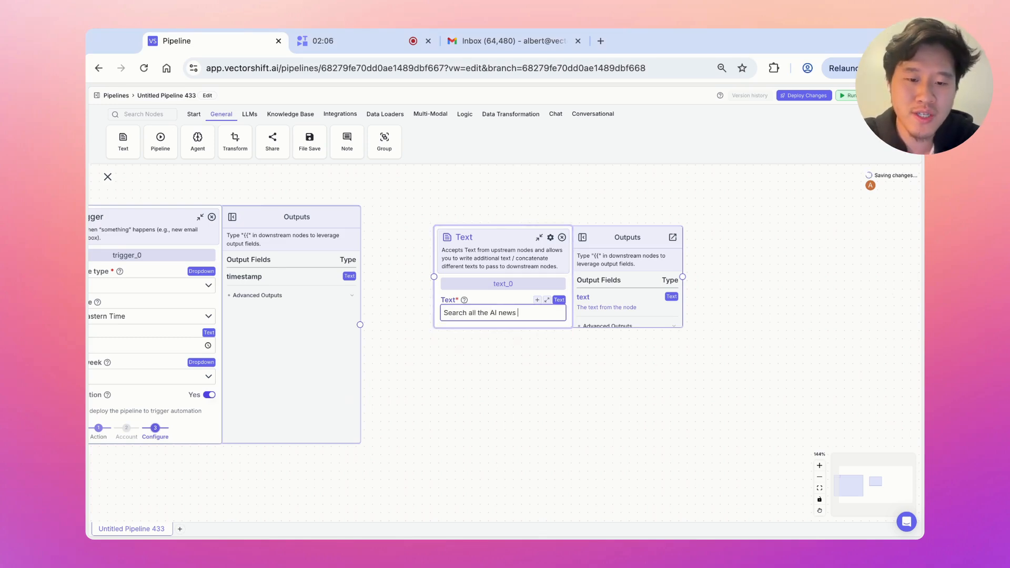
text(that happened the pas)
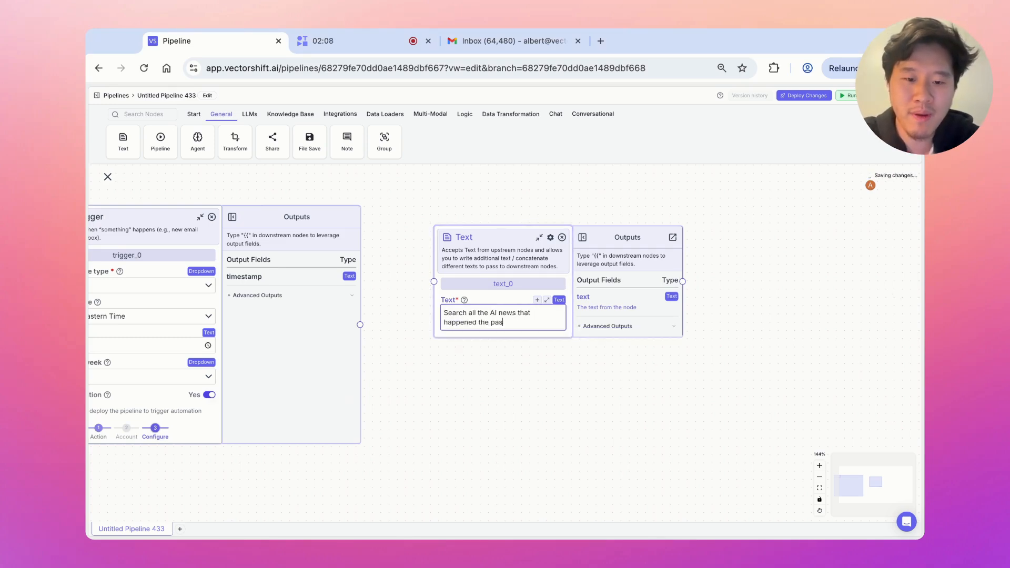
text(is past week.)
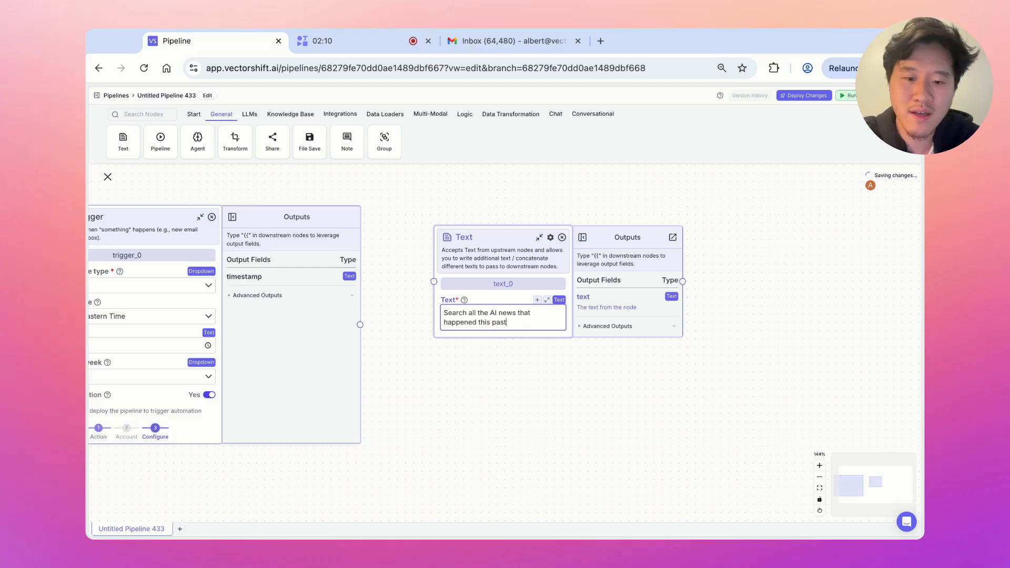
key(Return)
key(Return)
text(Time)
key(Return)
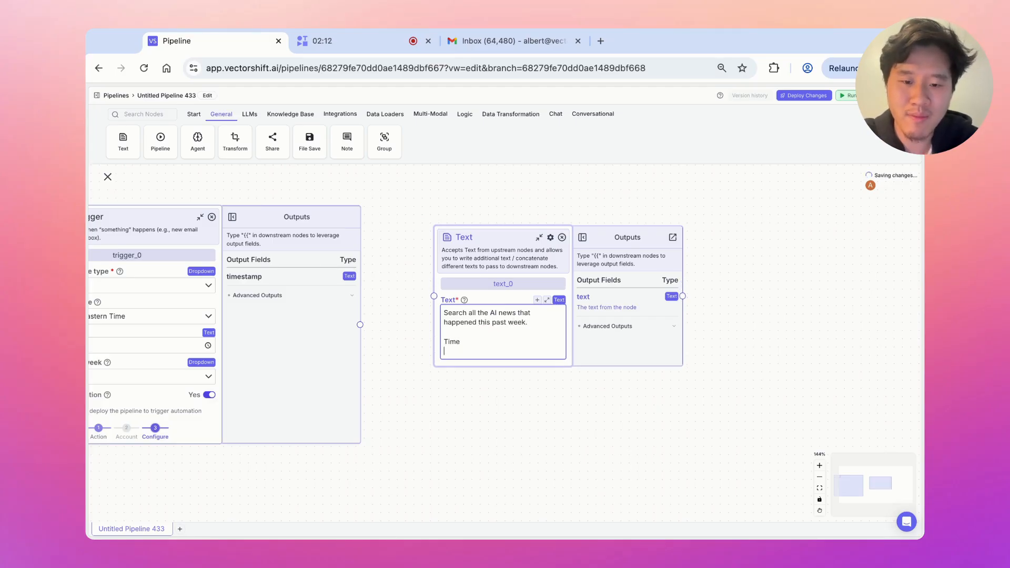
Add a Time node to the pipeline from the node search
text({{)
click(159, 114)
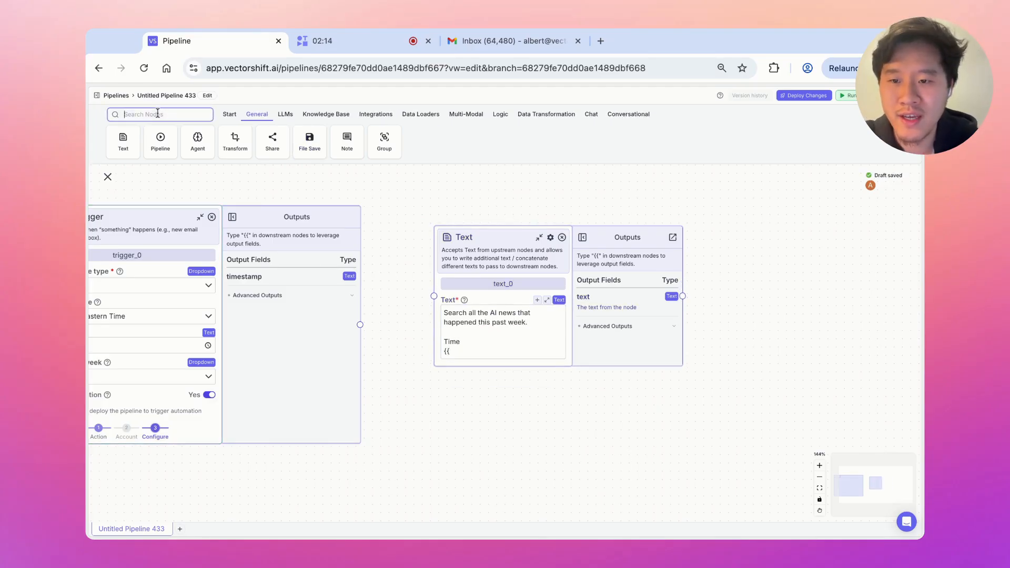
text(time)
click(123, 140)
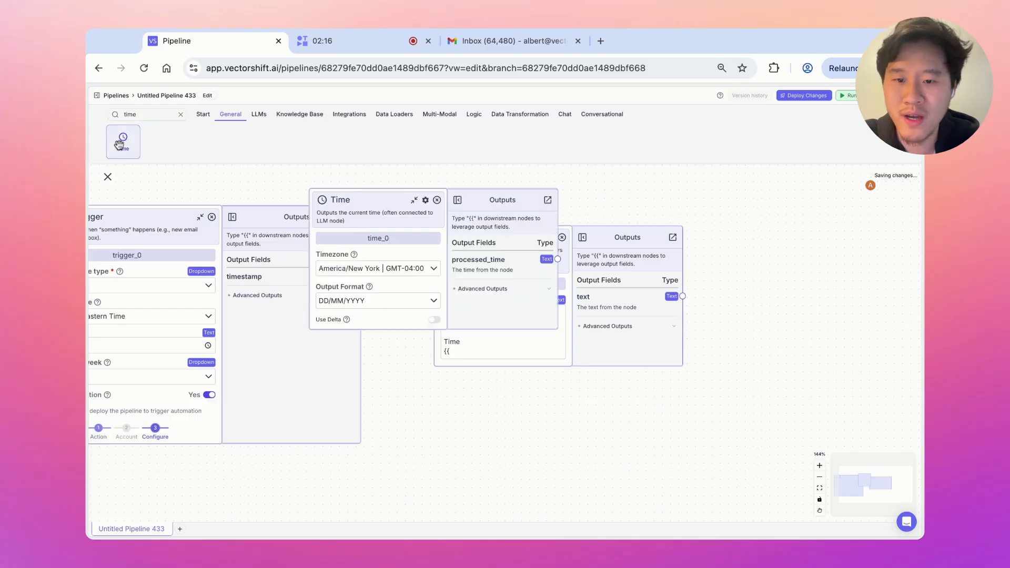
drag(613, 237, 709, 254)
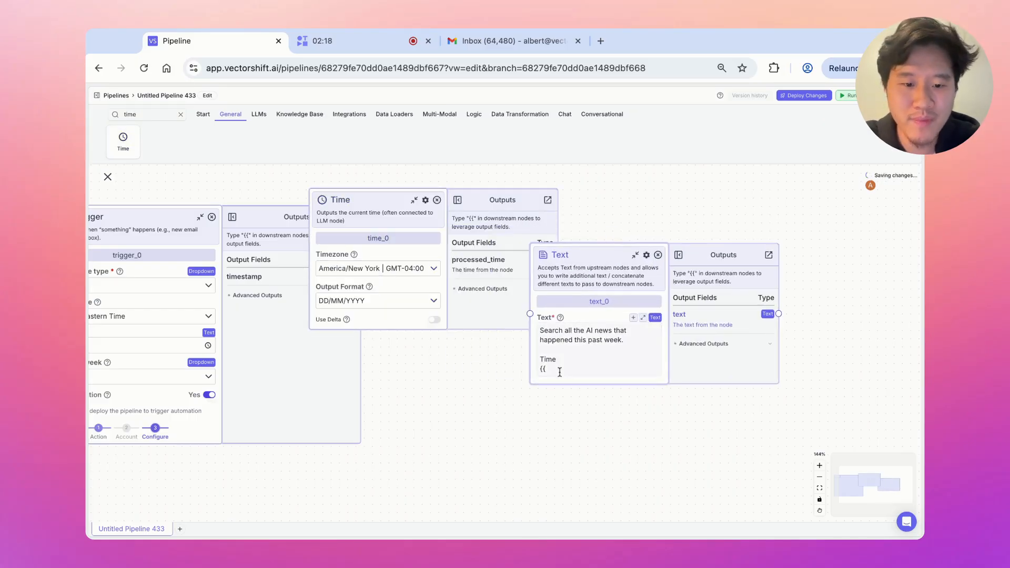
Insert time_0.processed_time into the Text node's Time line and reposition the Time and Cron Trigger nodes
click(560, 369)
click(567, 409)
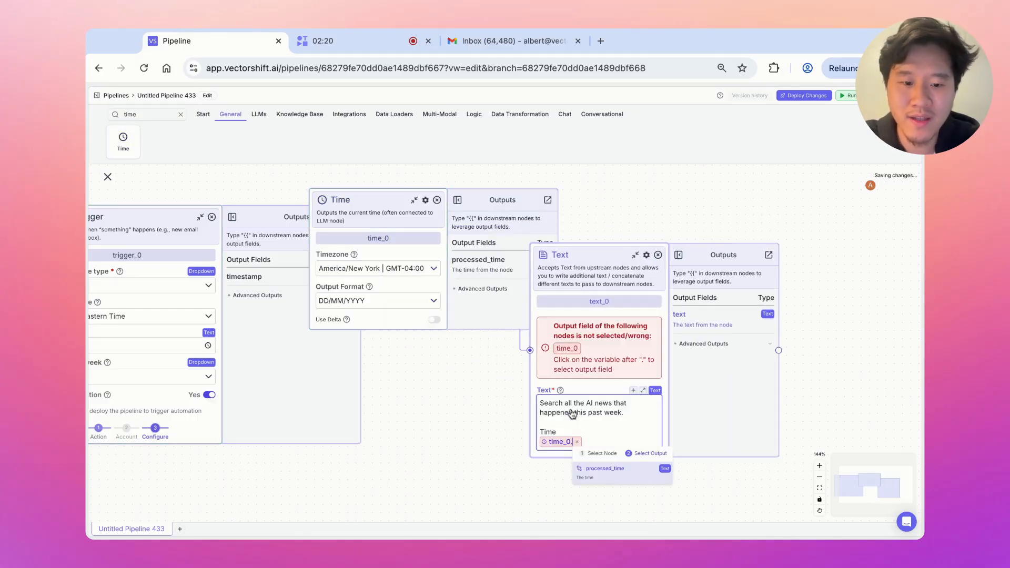
click(602, 477)
drag(423, 225, 400, 158)
scroll(202, 241, up, 5)
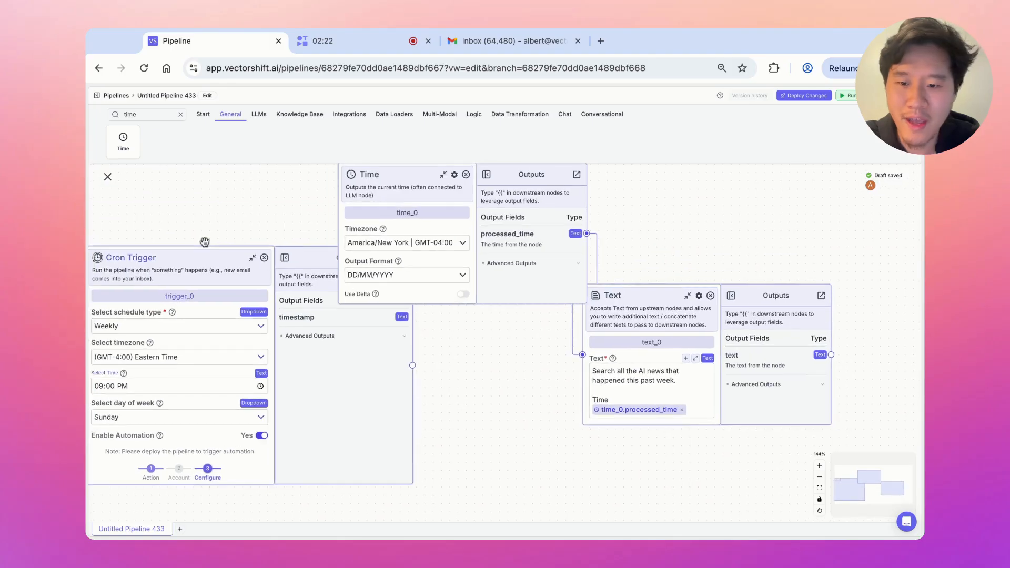
drag(220, 276, 260, 316)
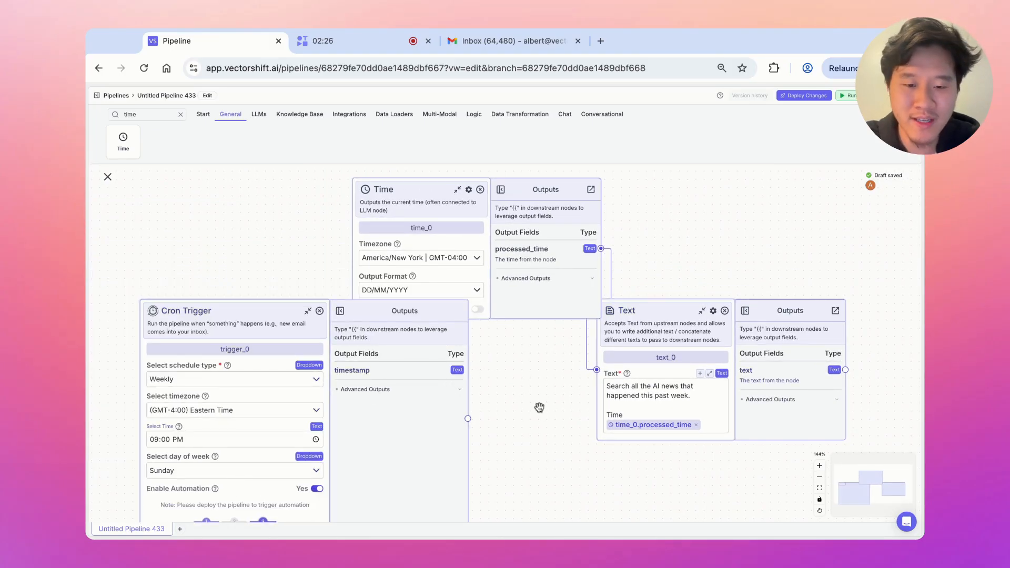
drag(541, 408, 455, 356)
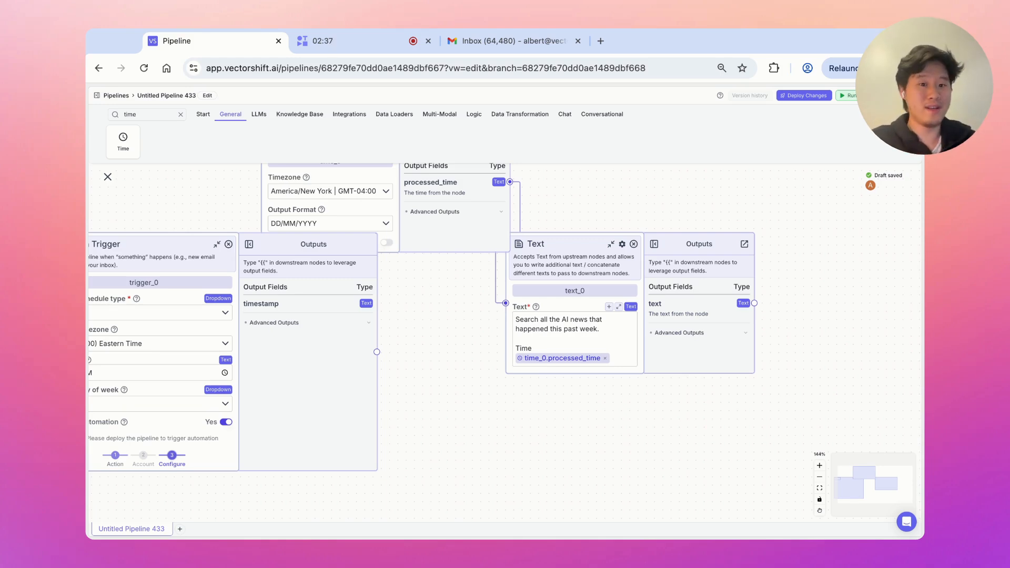
Make the Text node depend on trigger_0's complete output
click(621, 244)
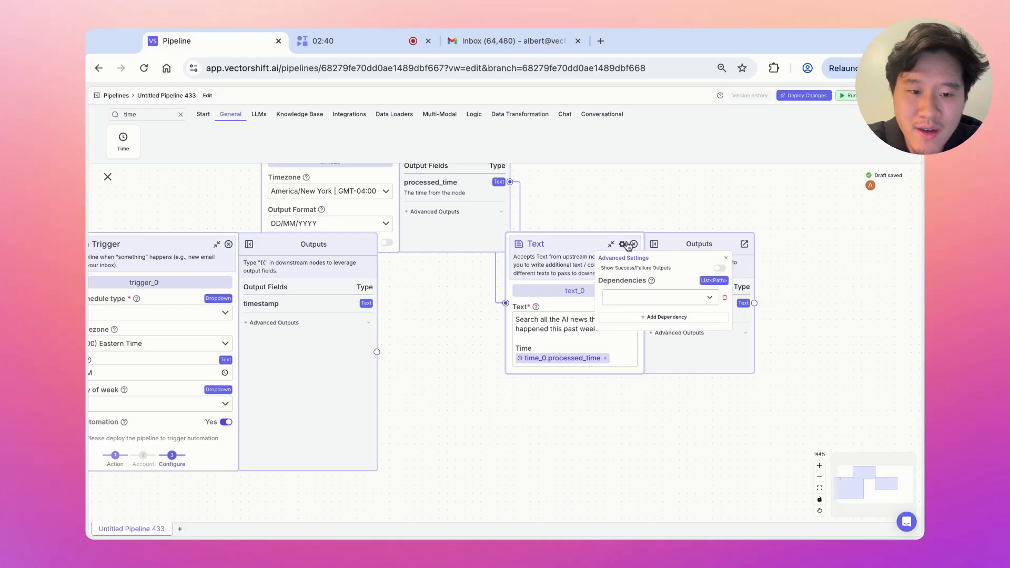
click(628, 300)
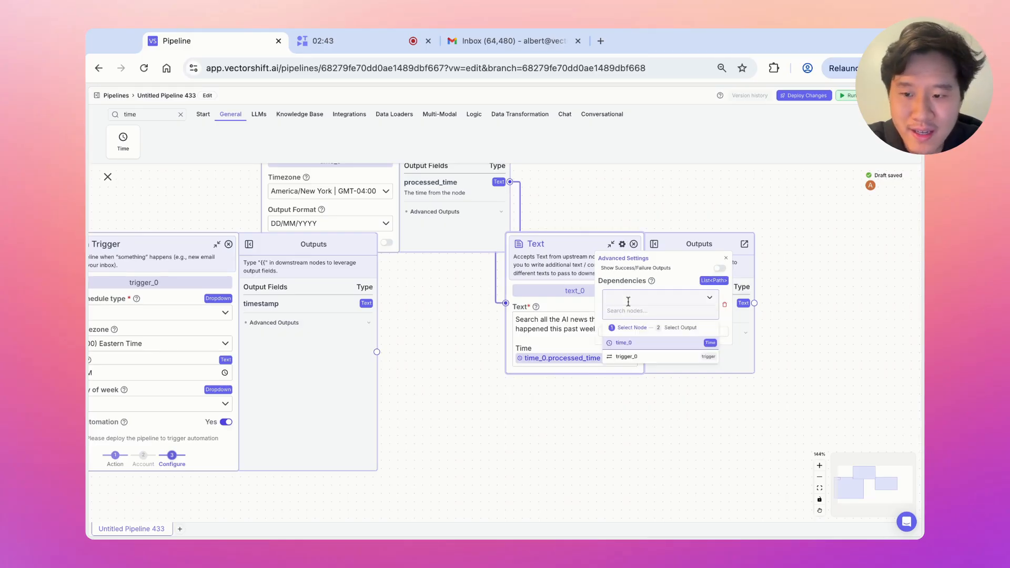
click(629, 358)
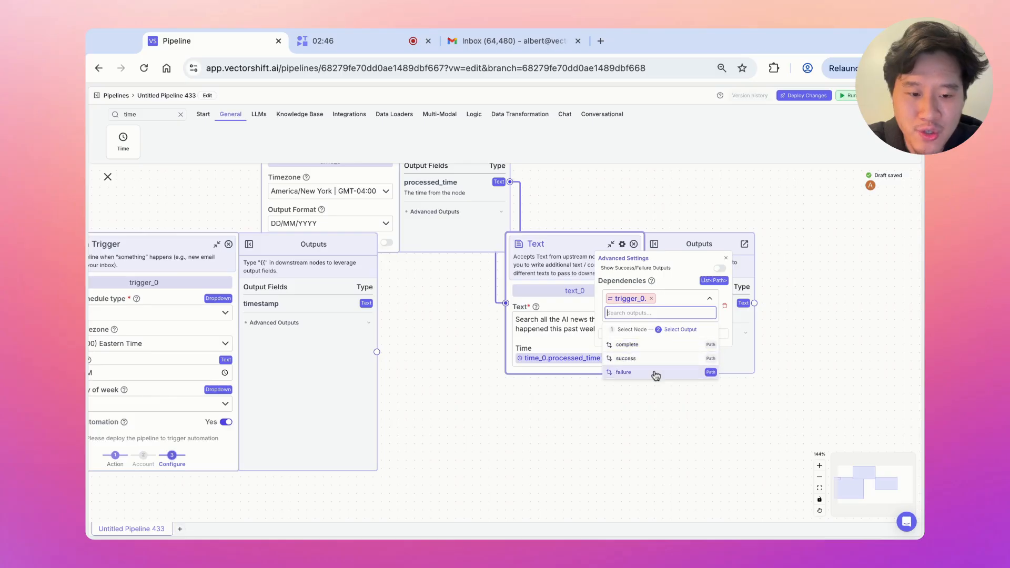
click(642, 344)
click(617, 435)
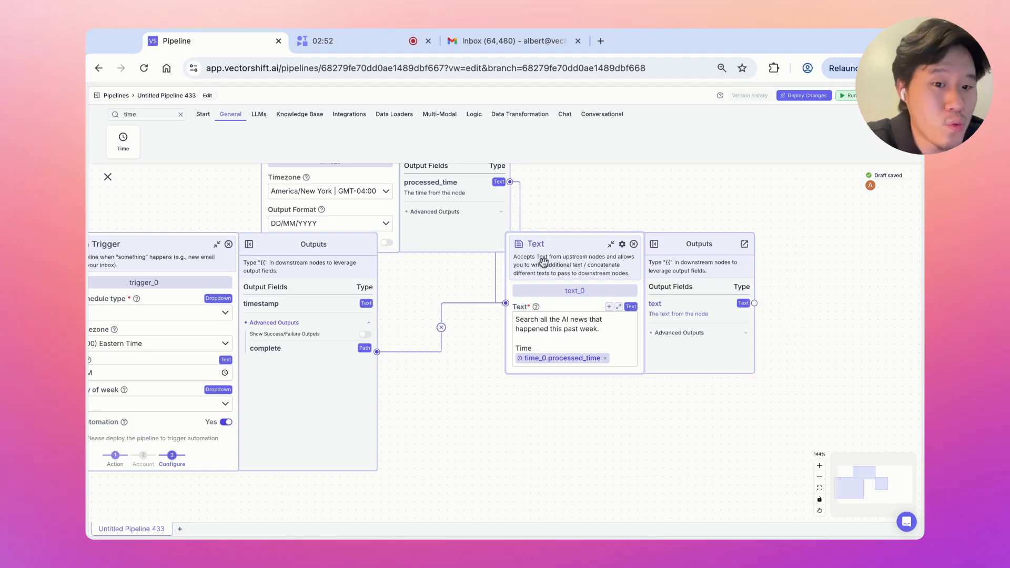
Move the Cron Trigger node lower and center the Text node in view
drag(404, 305, 523, 298)
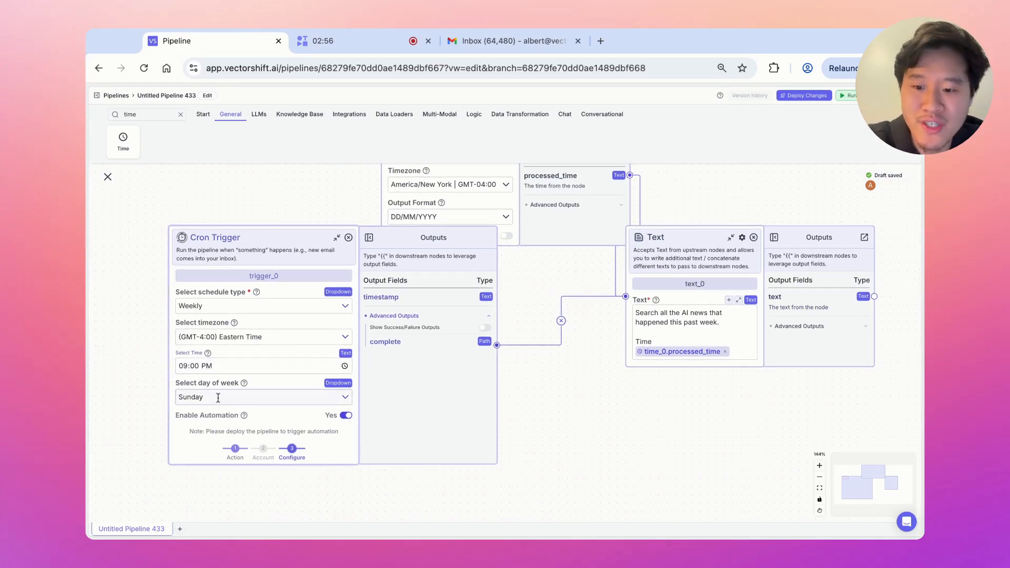
drag(429, 244, 417, 319)
drag(520, 270, 405, 325)
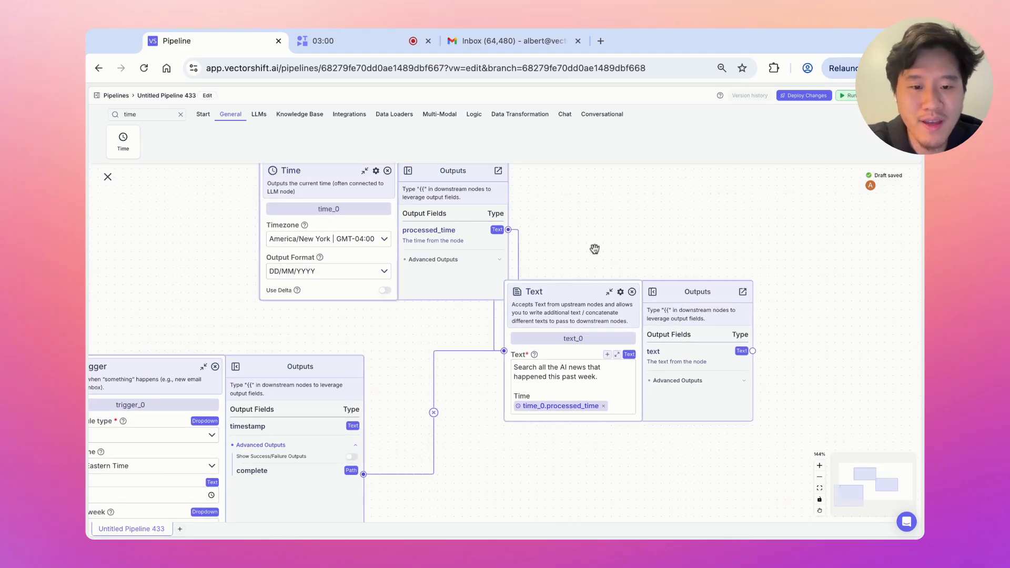
drag(612, 249, 449, 224)
Add a Google Search node to the pipeline
double_click(159, 114)
text(search)
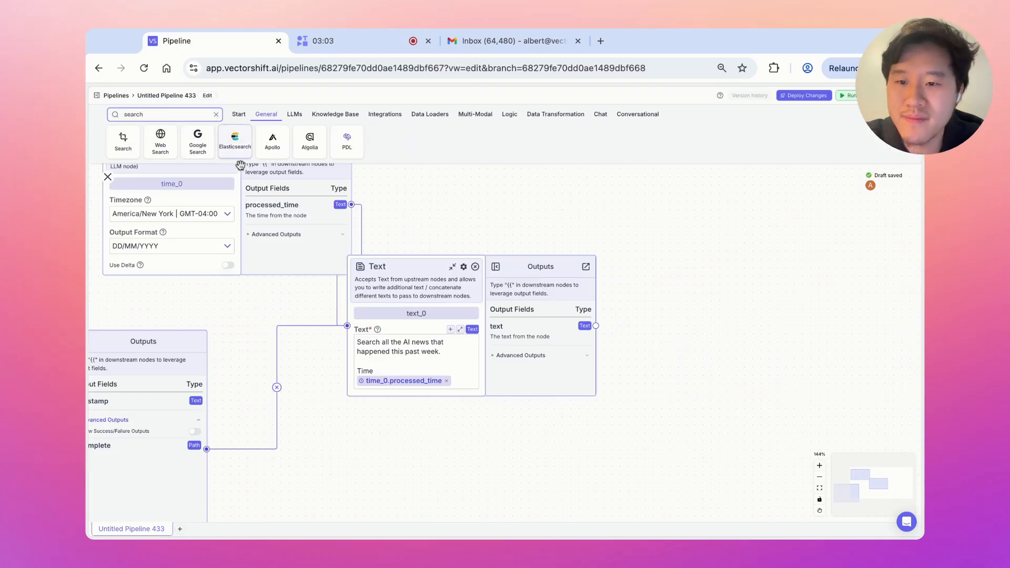
click(198, 141)
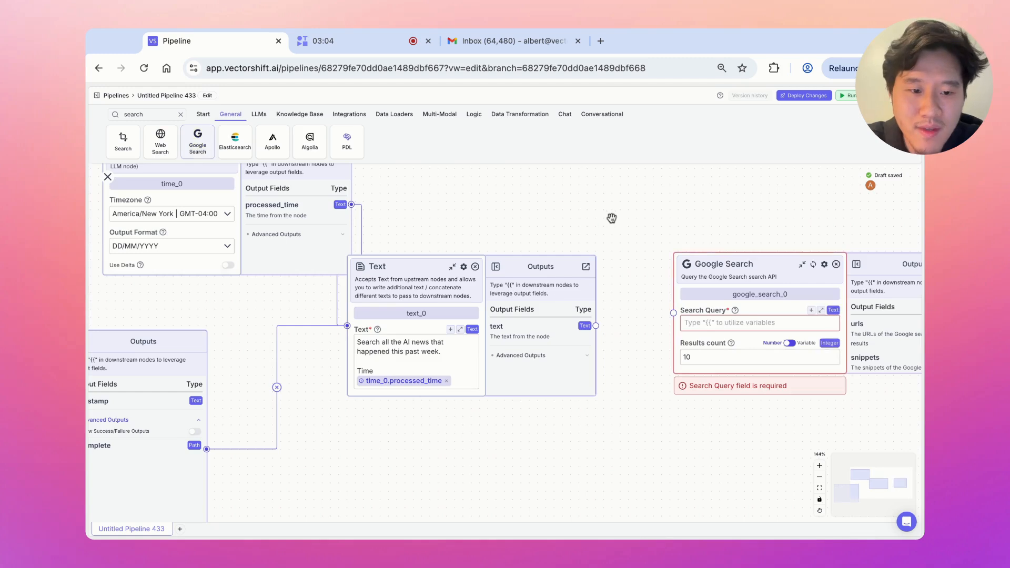
drag(663, 258, 536, 240)
Set the Google Search query to the Text node's output, text_0.text
click(605, 304)
text({{)
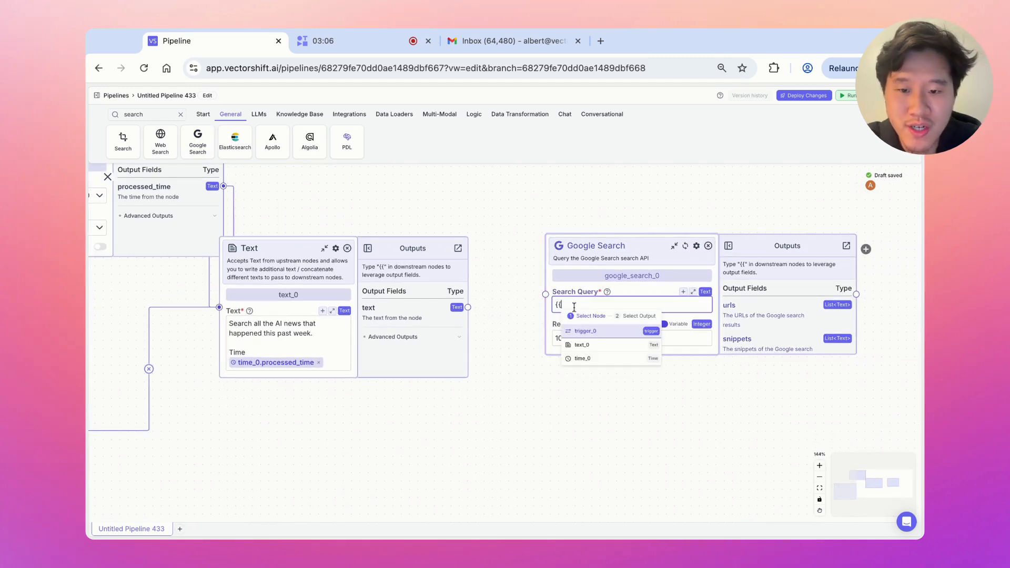
click(602, 344)
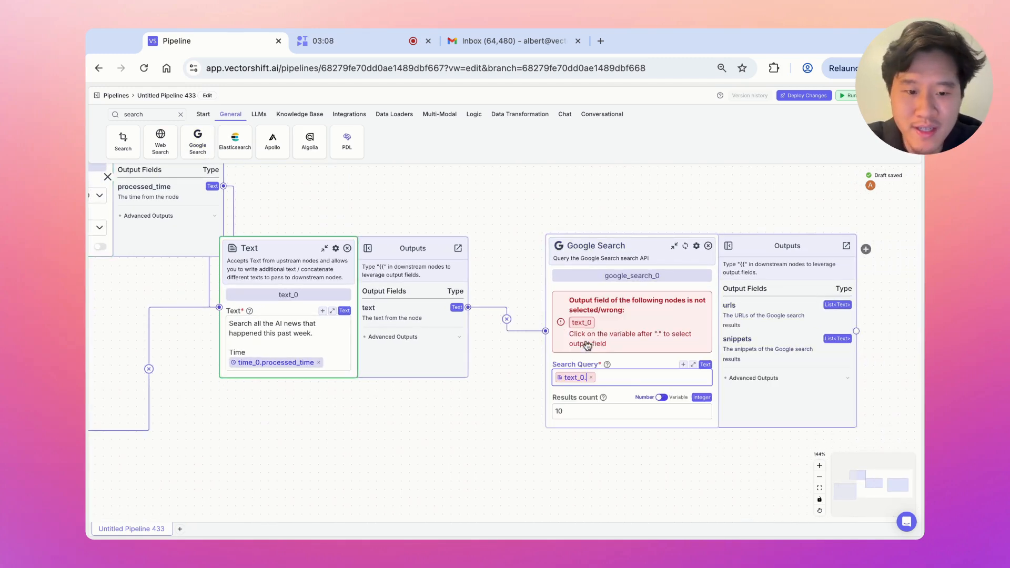
click(604, 405)
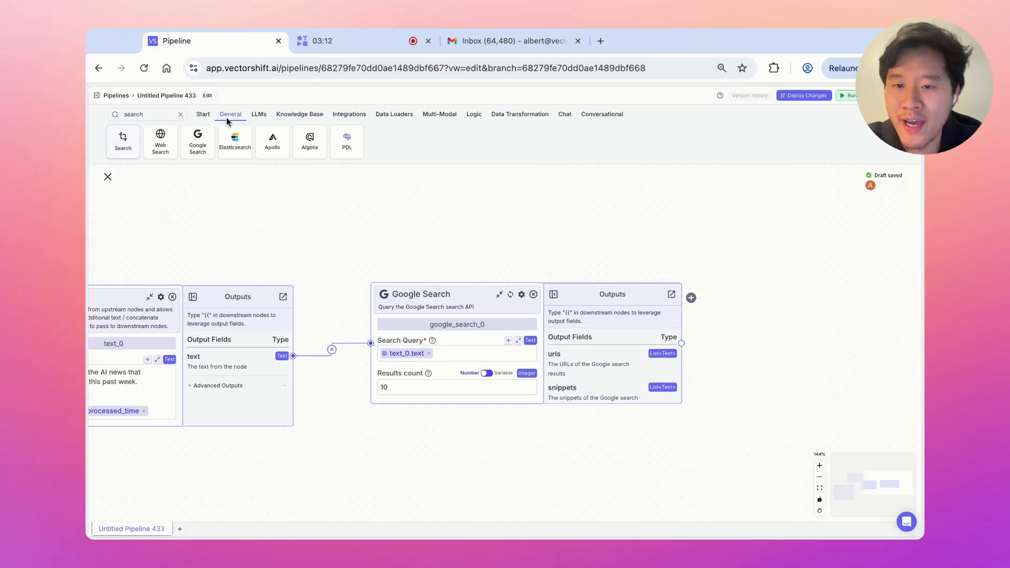
click(257, 117)
double_click(161, 115)
Add an OpenAI node instructed 'Your job is to write a report on what happened this past week in the world of AI.'
text(open)
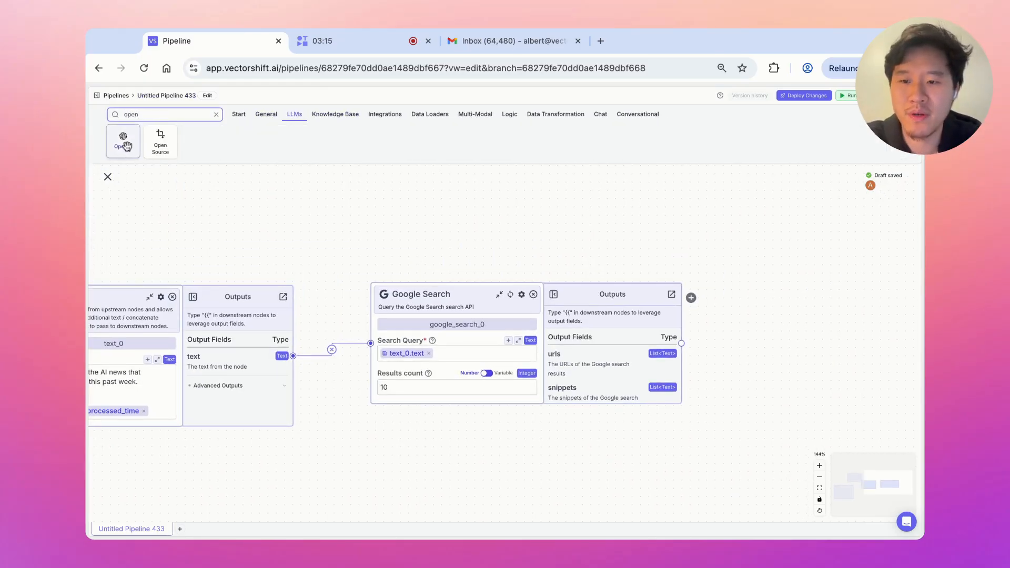
drag(123, 141, 589, 185)
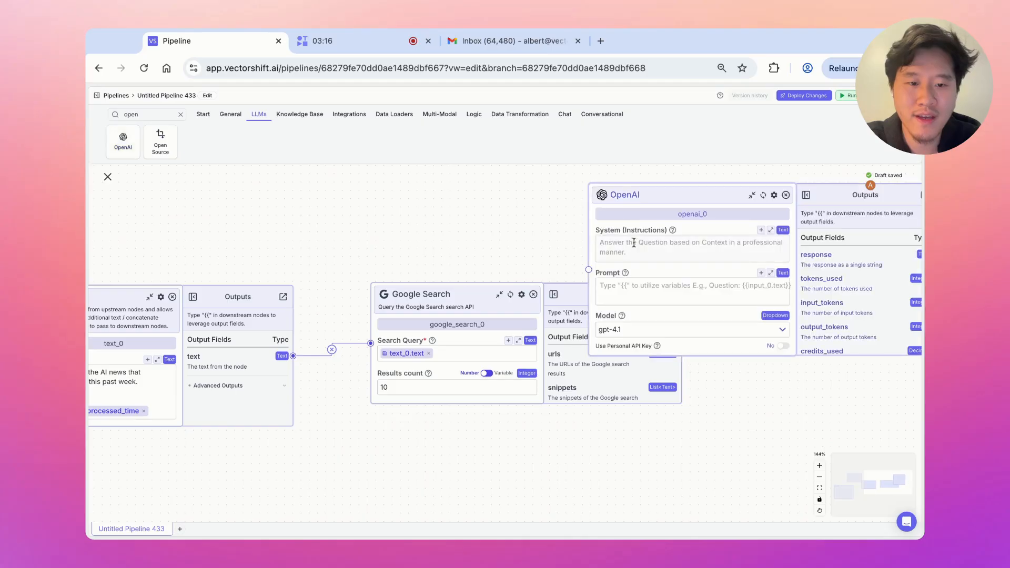
text(Your job is to )
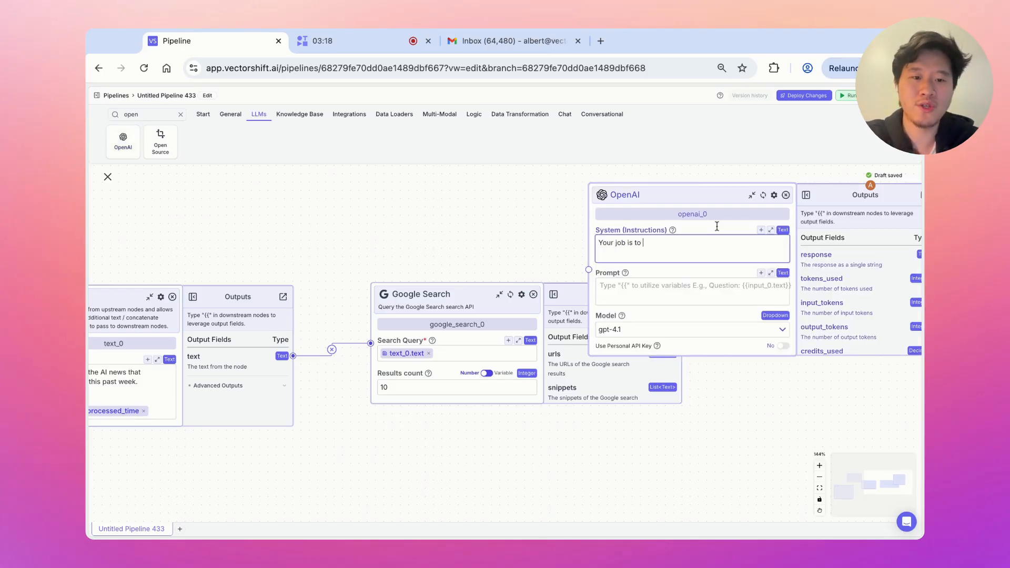
text(write a report on what )
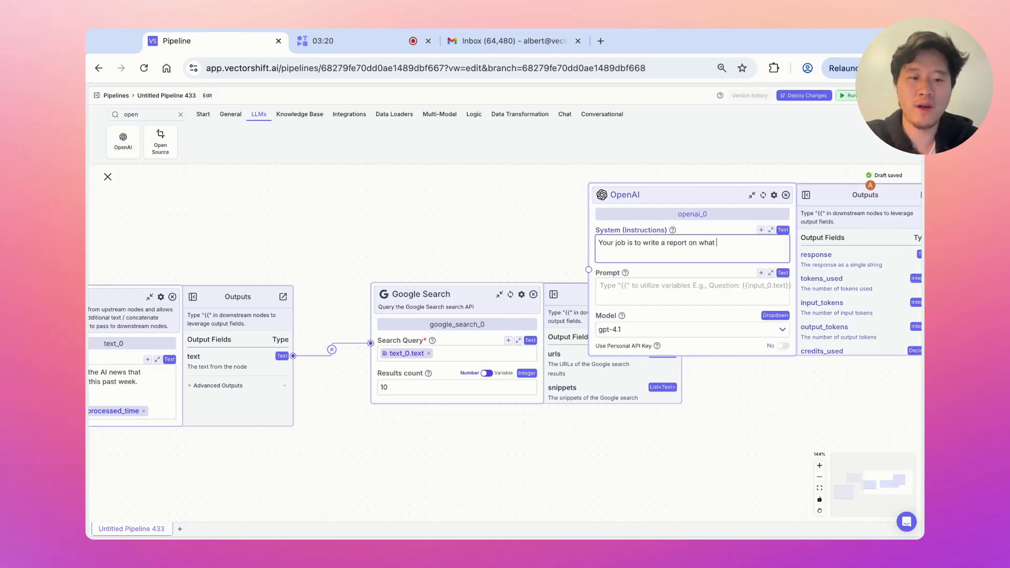
text(happened this past week)
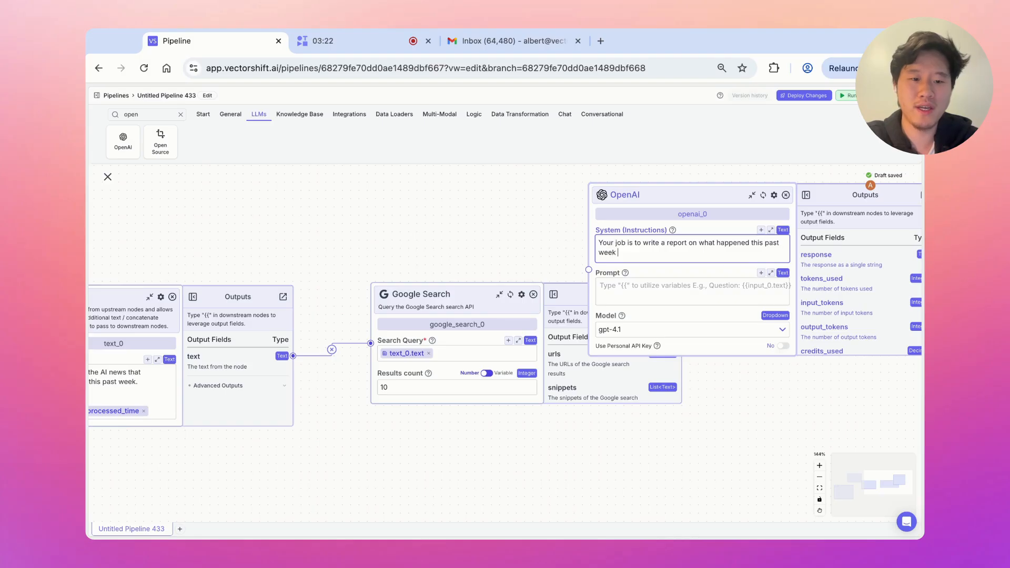
text( in the world o)
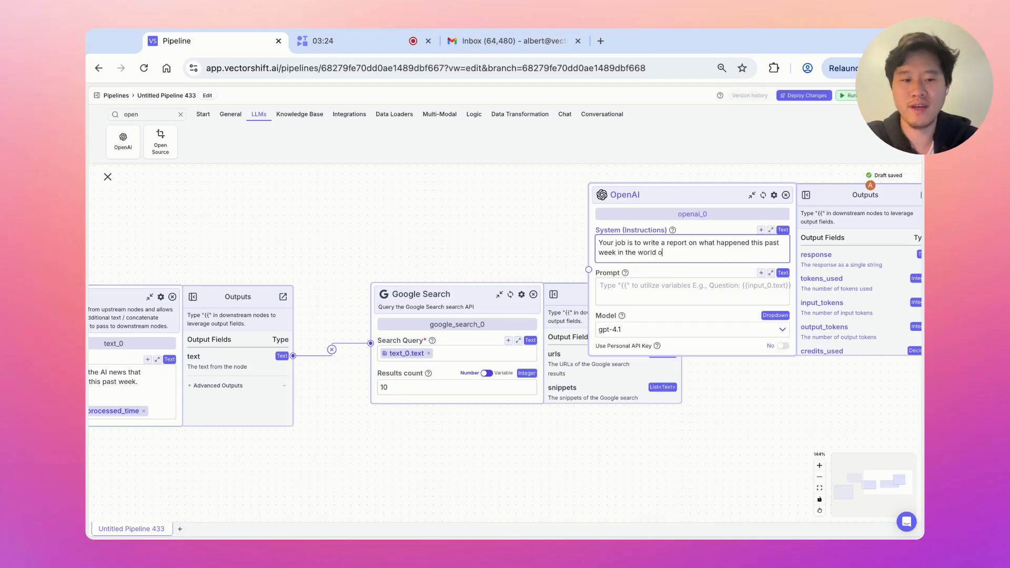
text(f AI.)
key(Return)
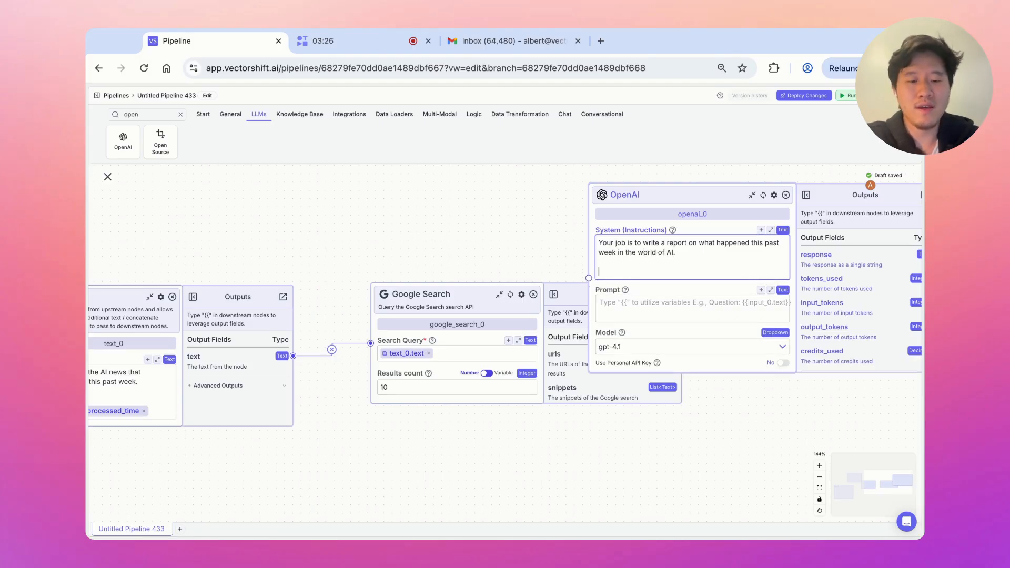
text(Date)
key(Return)
Insert time_0.processed_time as the Date and add 'Use Context to write this report'
text({{)
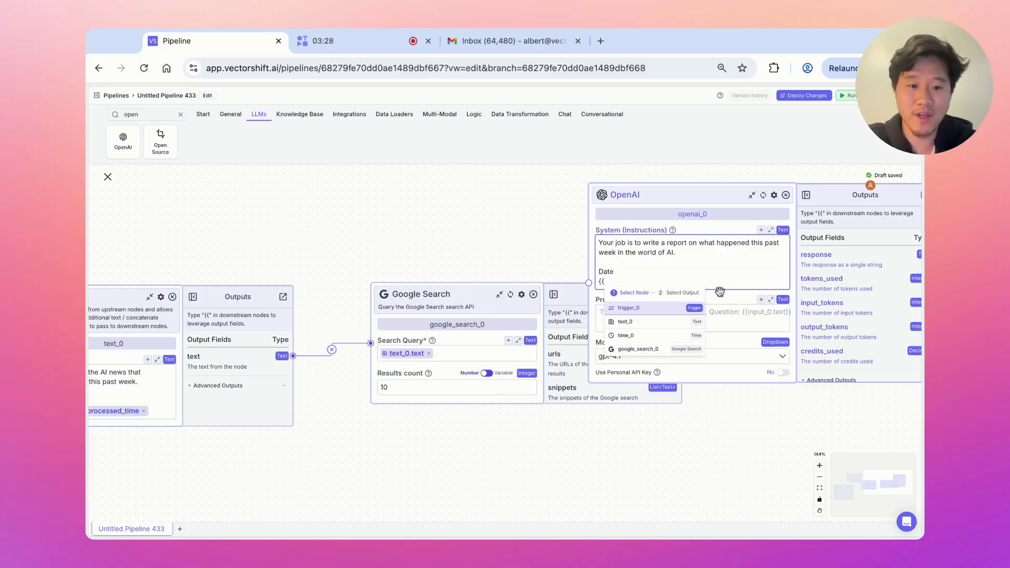
click(647, 337)
click(695, 368)
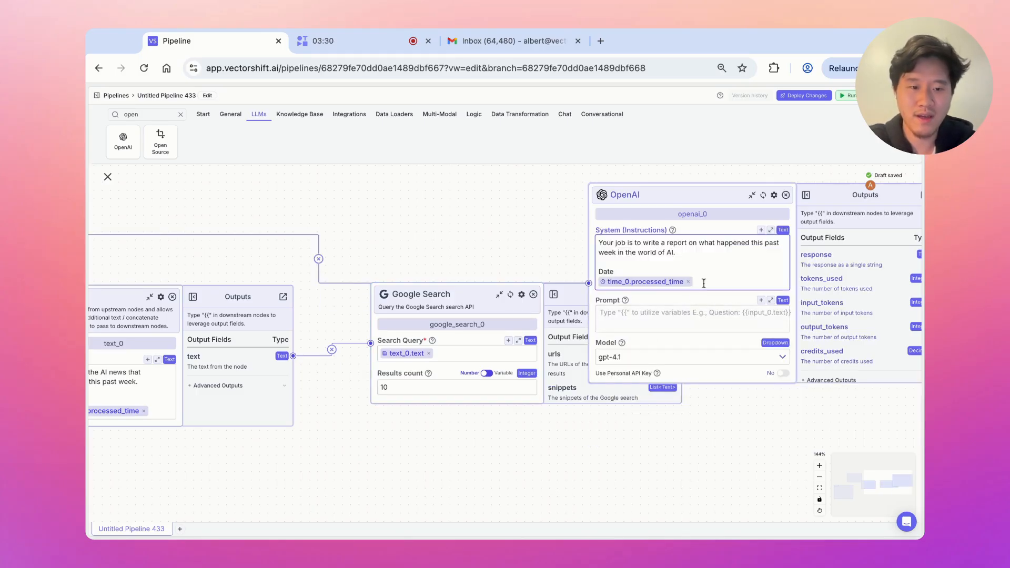
key(Return)
key(Return)
text(Use Context)
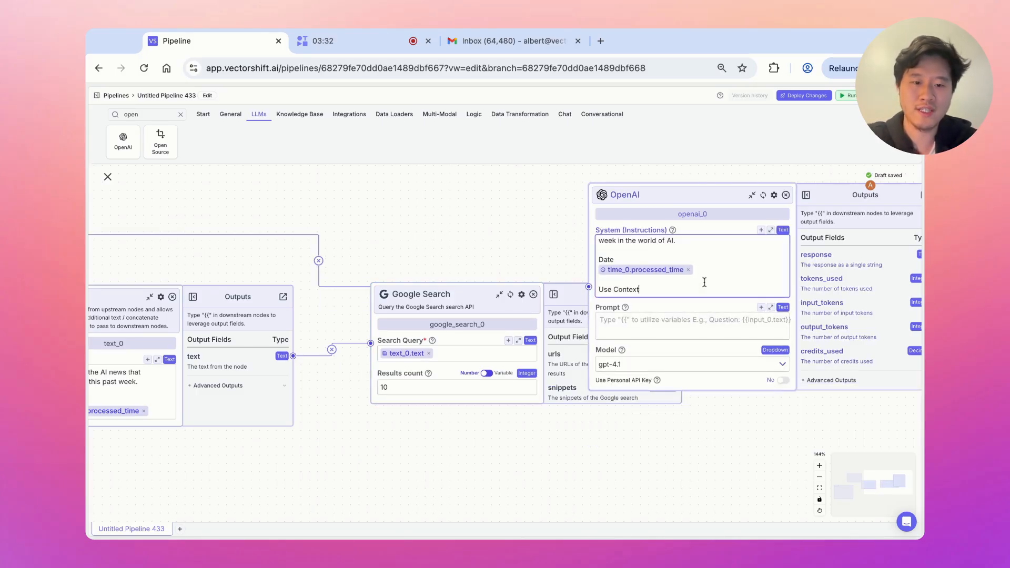
text( to write this report)
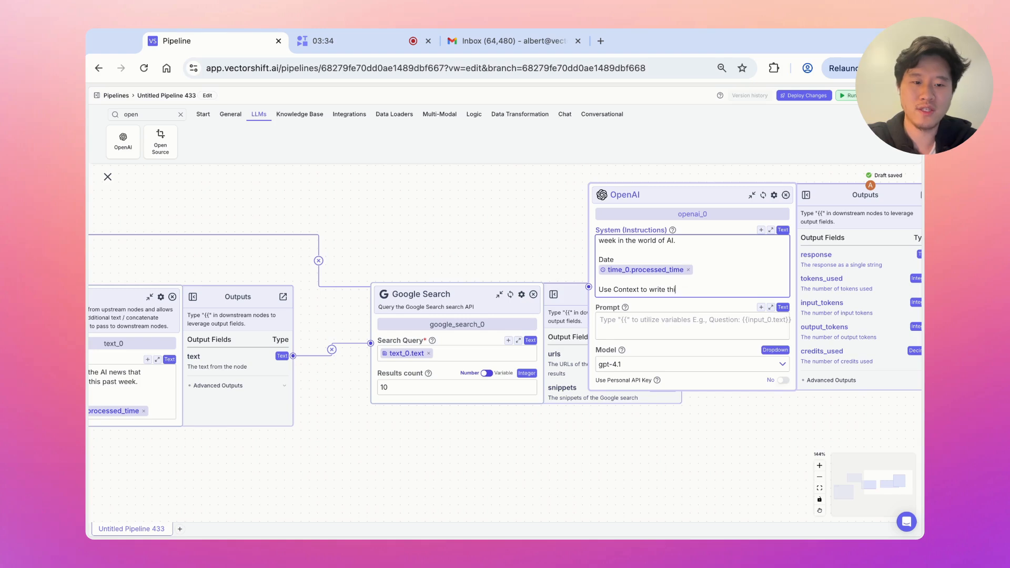
Add a Context line filled with google_search_0.snippets
text(Cont)
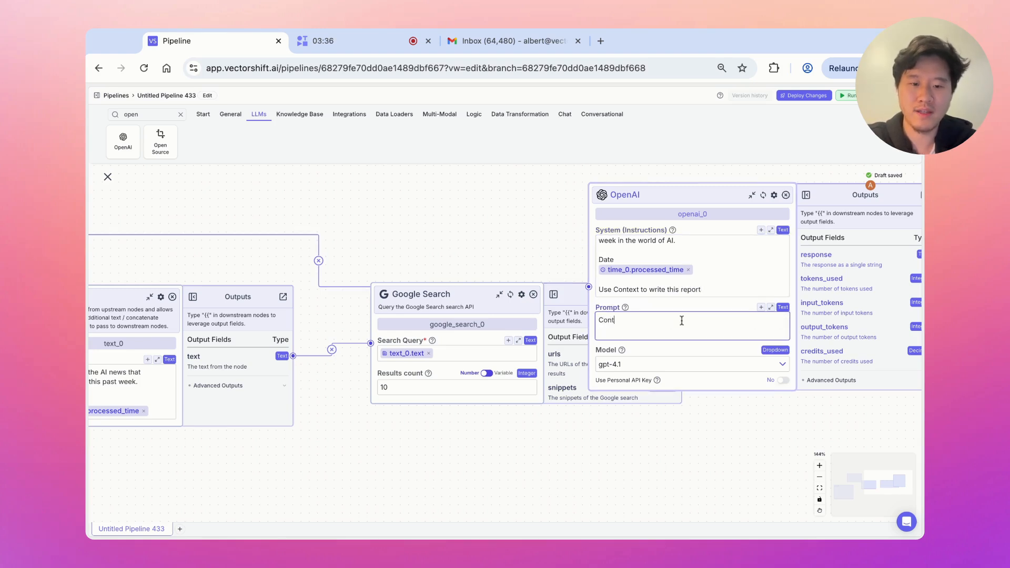
text(ext)
key(Return)
text({{)
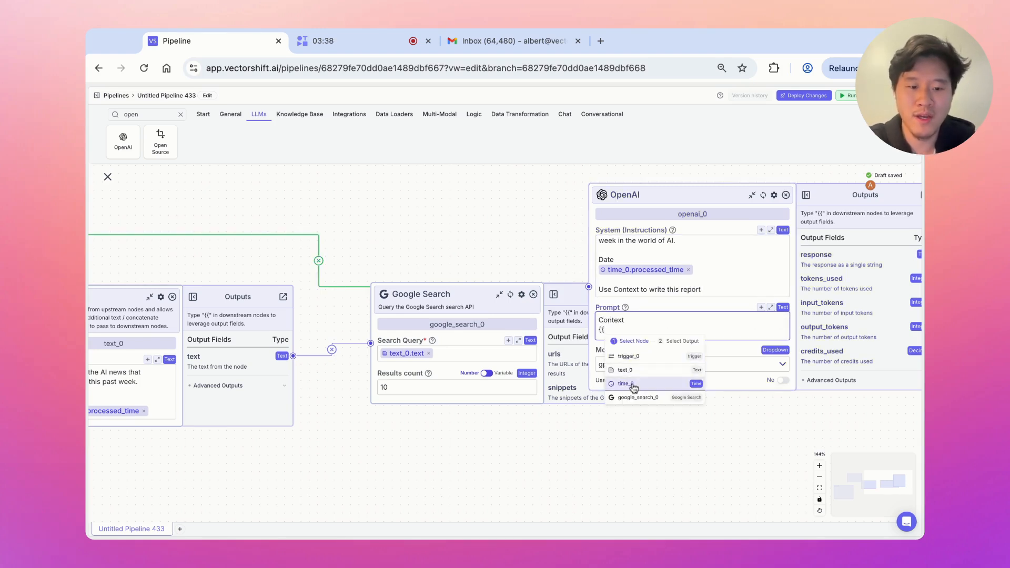
click(676, 385)
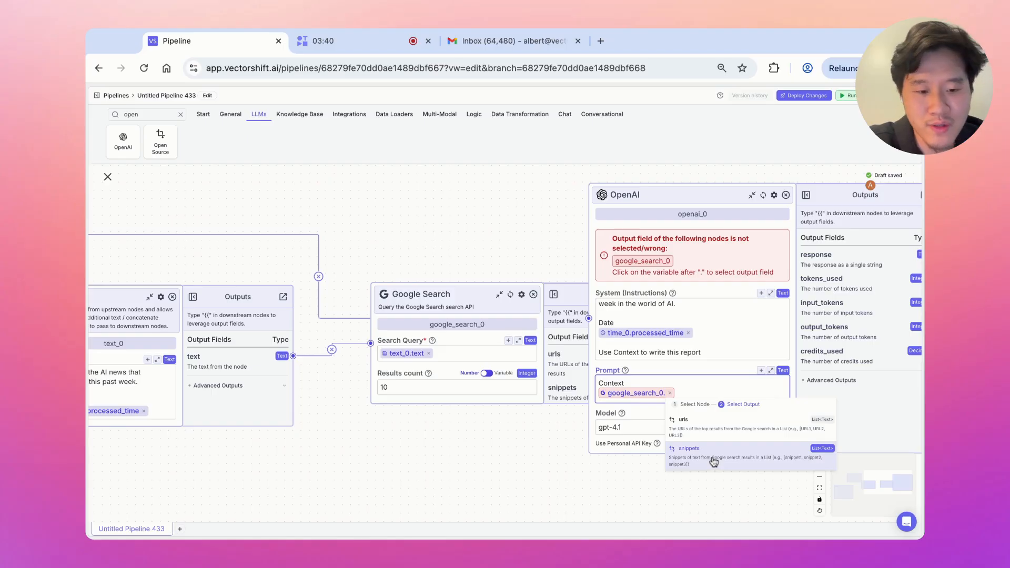
click(679, 450)
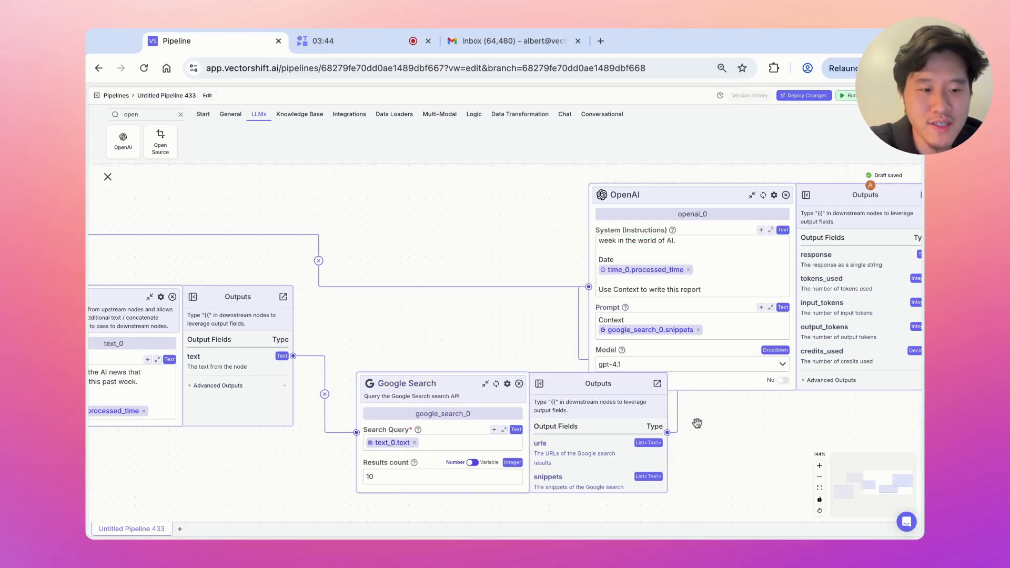
drag(720, 421, 451, 418)
Add a Gmail node set to Send Email using the connected account
click(180, 116)
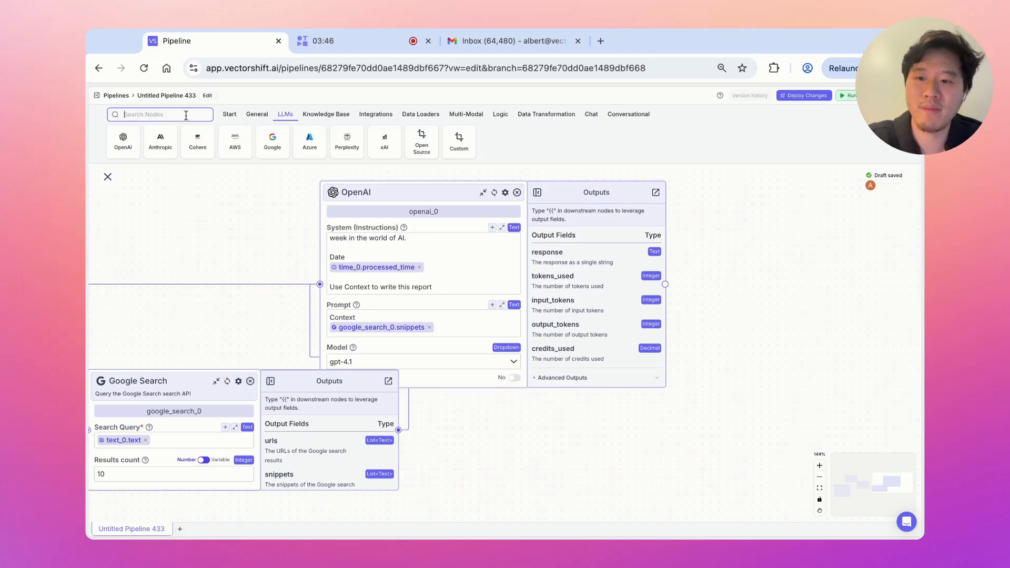
text(email)
click(231, 138)
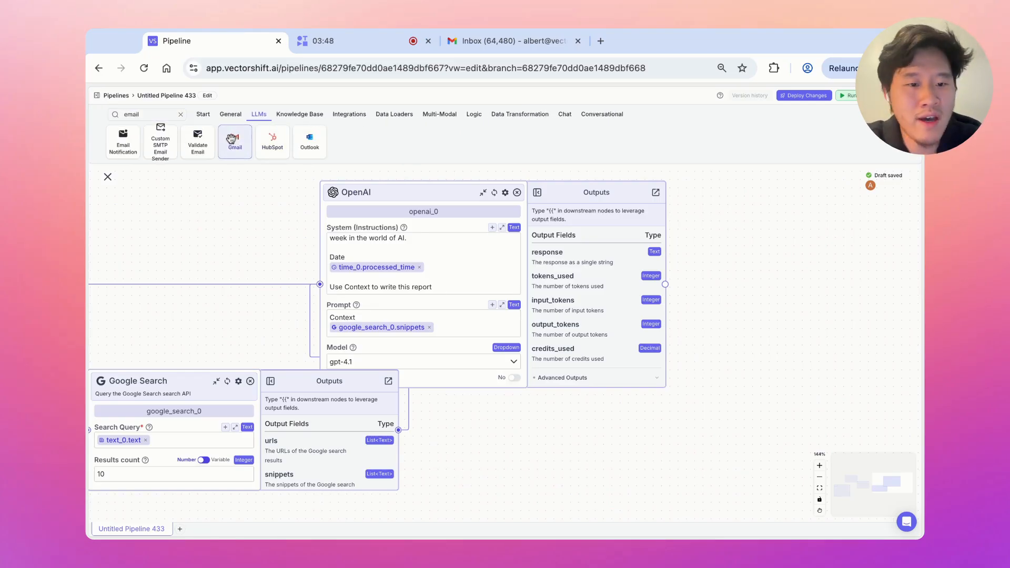
drag(722, 221, 723, 220)
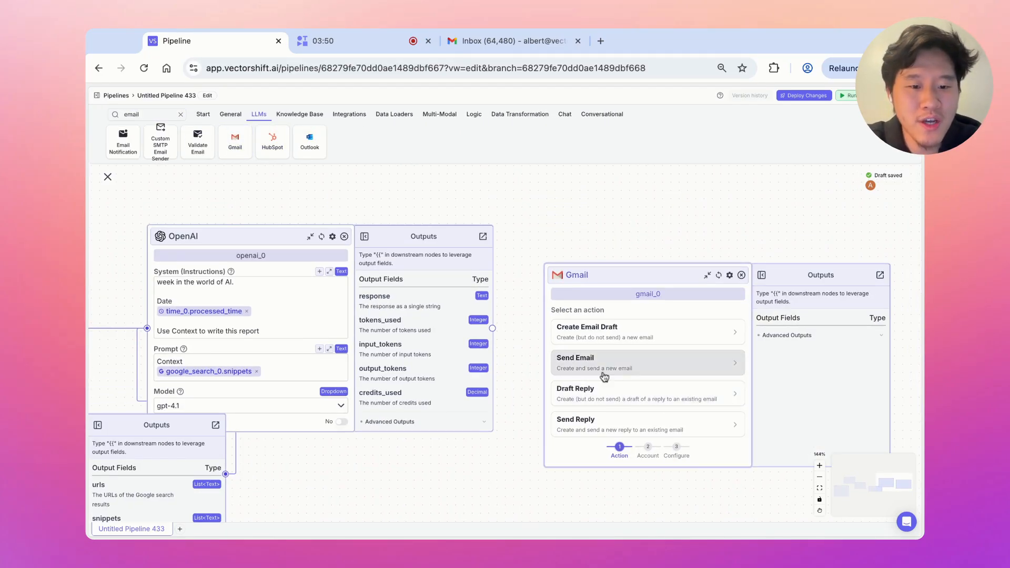
click(624, 370)
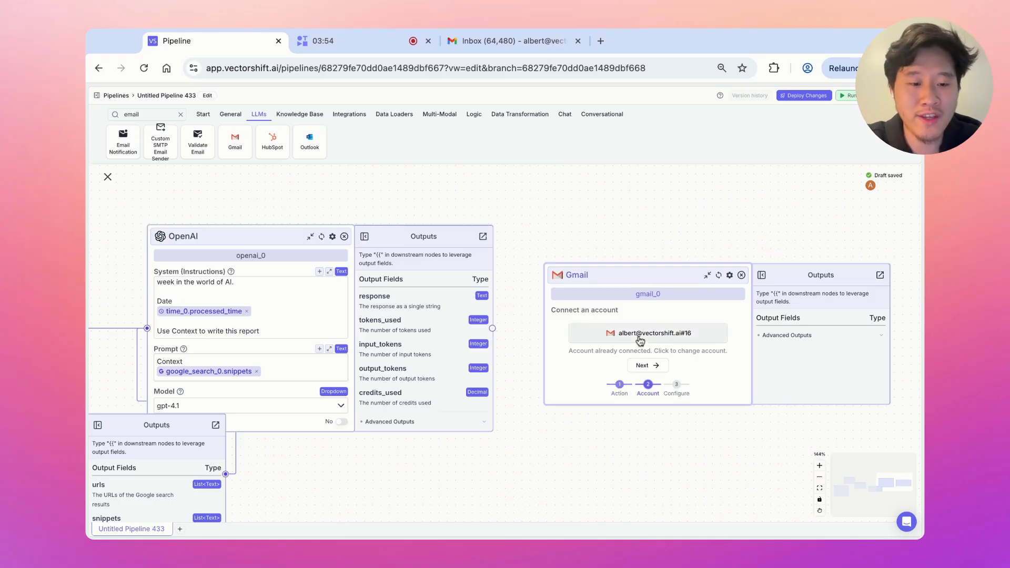
click(641, 365)
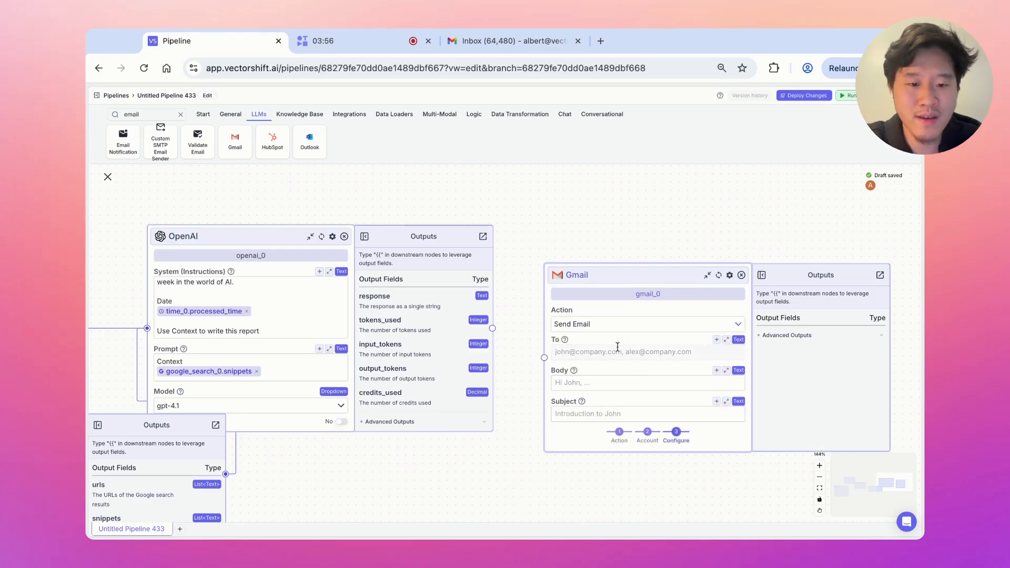
Enter the recipient's address and set the subject to 'Weekly AI Report:' plus time_0.processed_time
click(617, 350)
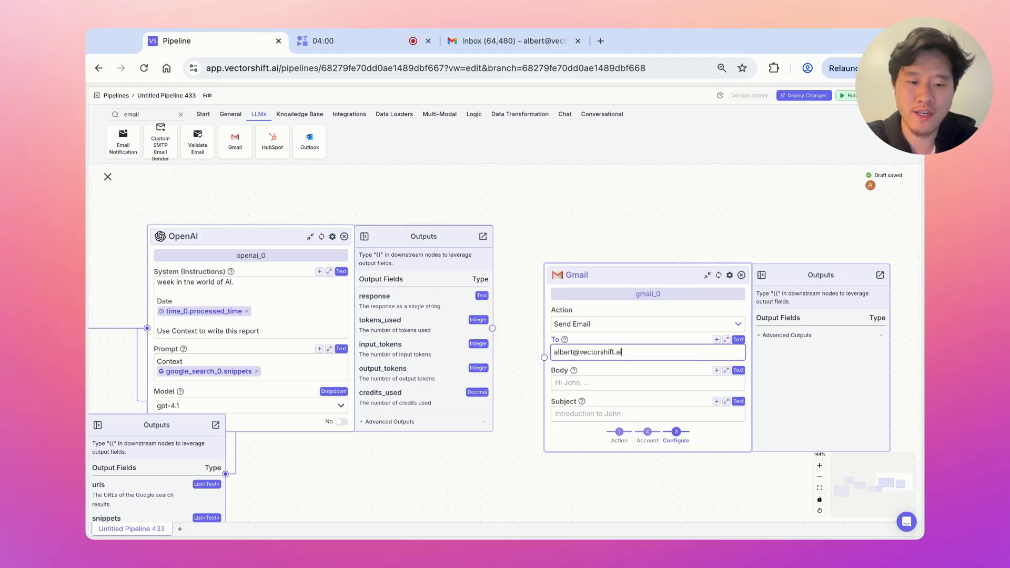
click(597, 383)
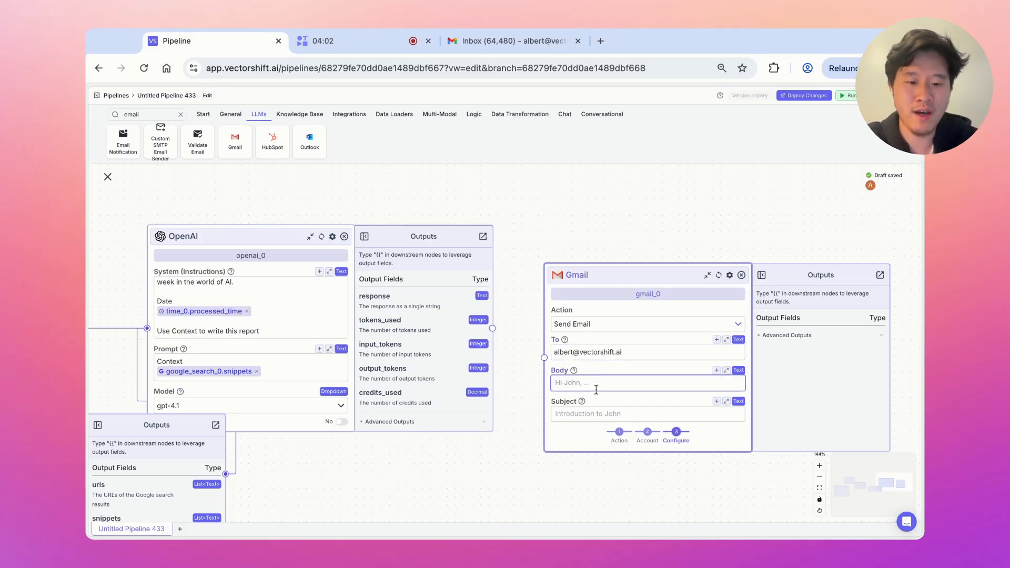
click(588, 415)
text(Weekly AI Report: {{)
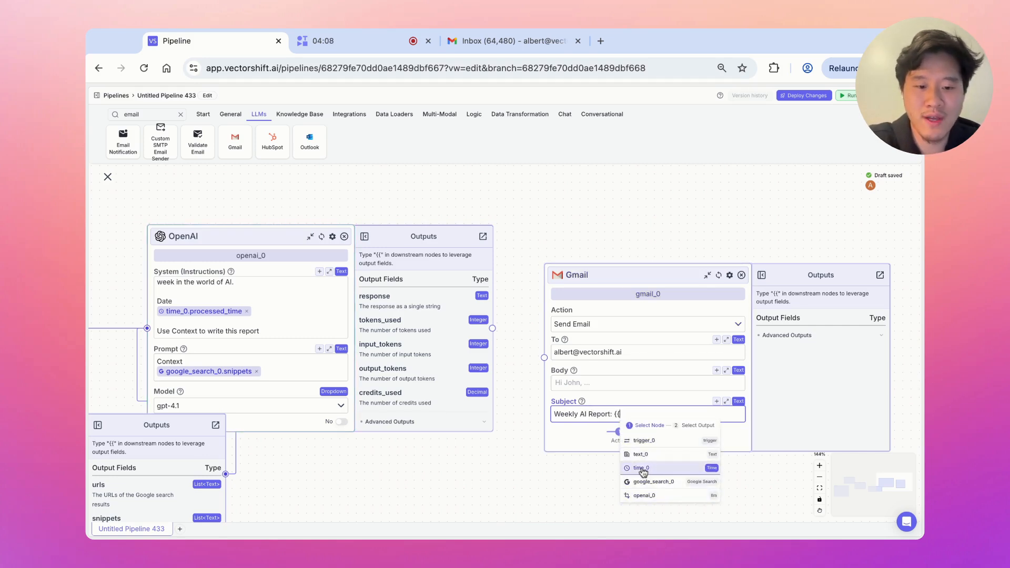
click(642, 468)
click(567, 353)
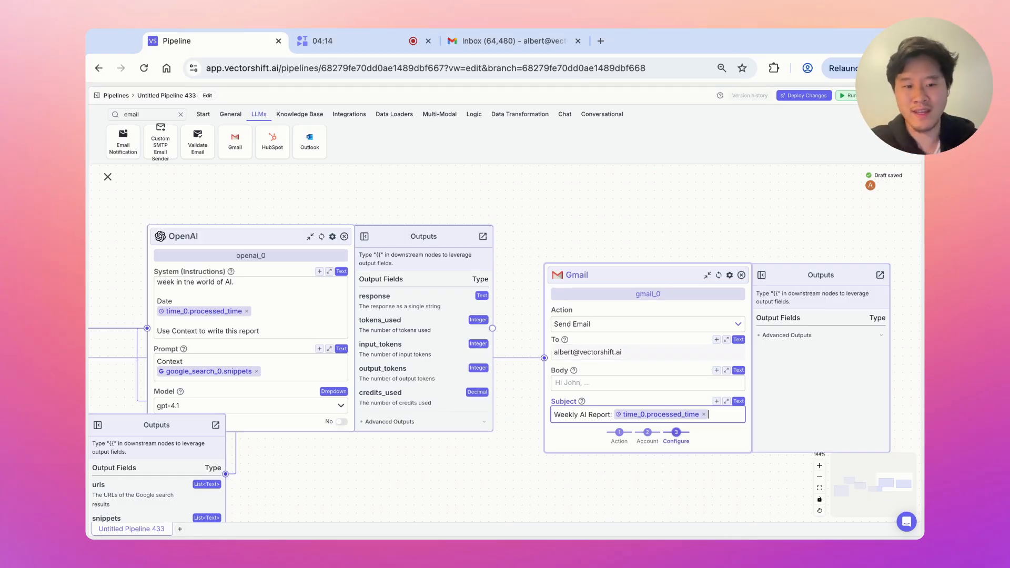
Fill the email body with openai_0.response and move the OpenAI node beside Gmail
click(587, 382)
text({{)
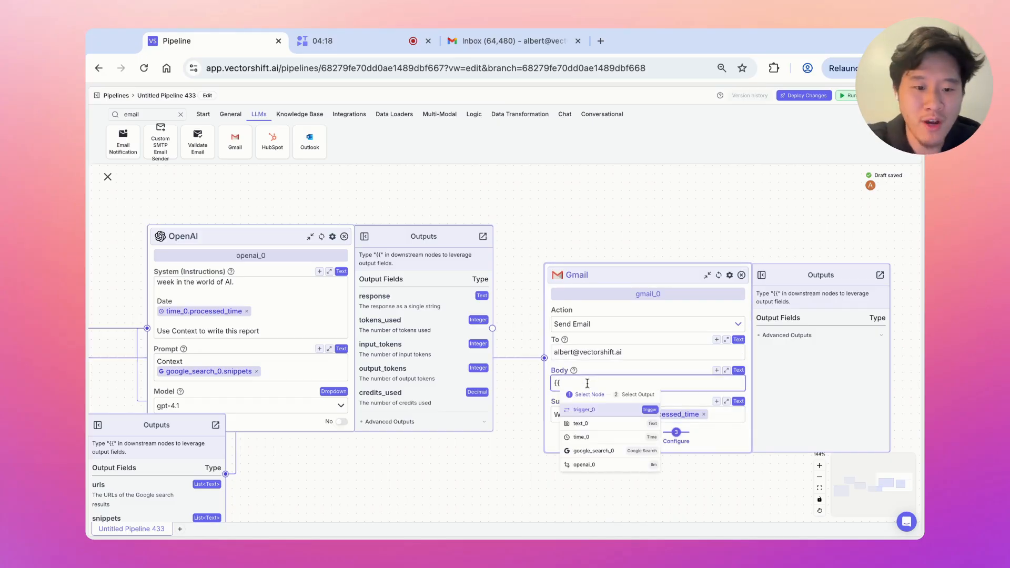
click(604, 466)
click(640, 476)
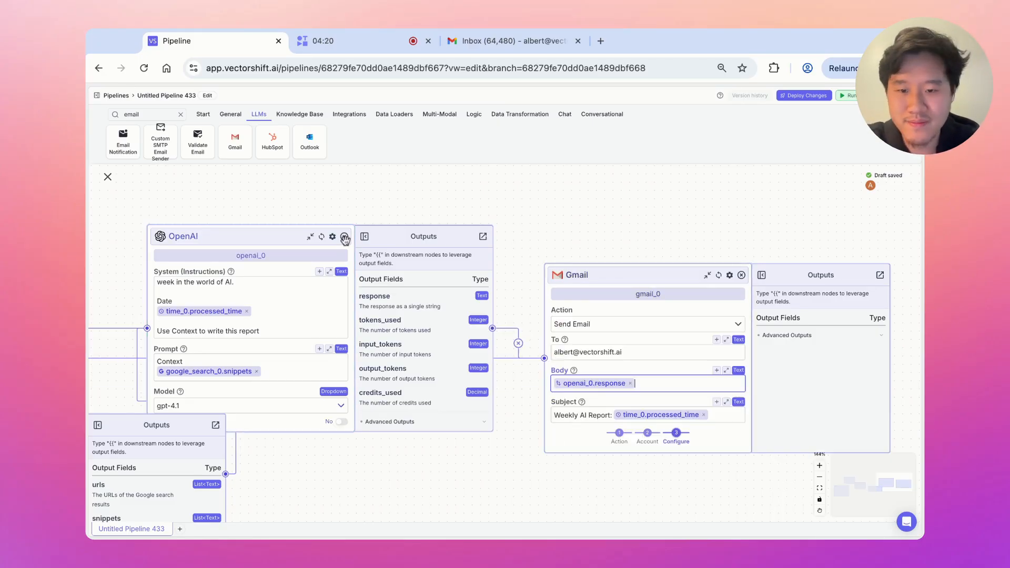
drag(284, 236, 345, 285)
Stack Time, Text and Google Search vertically, with OpenAI and Gmail side by side
click(819, 476)
click(819, 476)
click(819, 476)
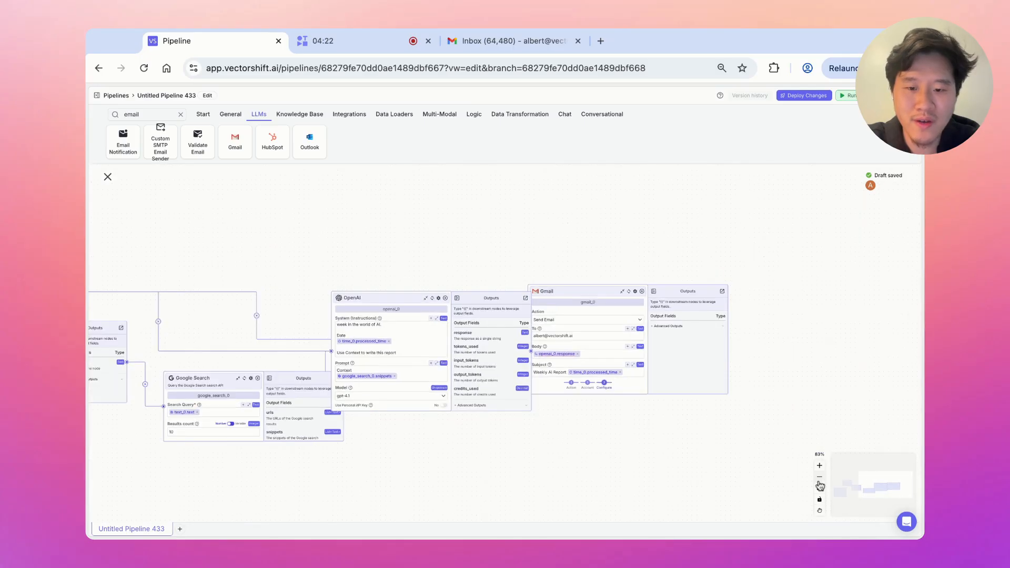
scroll(678, 434, left, 3)
scroll(413, 460, left, 5)
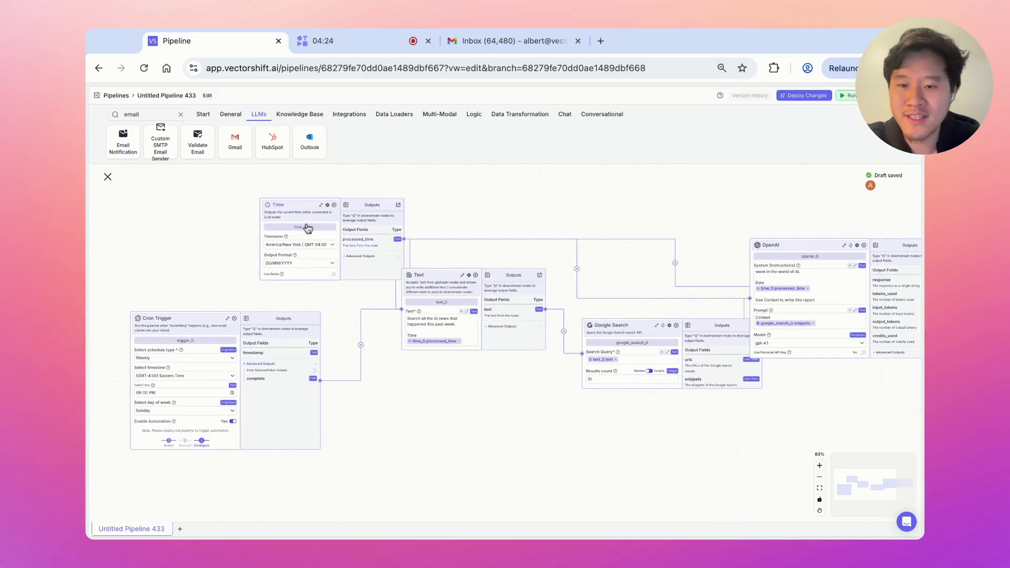
drag(308, 227, 201, 192)
drag(440, 286, 399, 358)
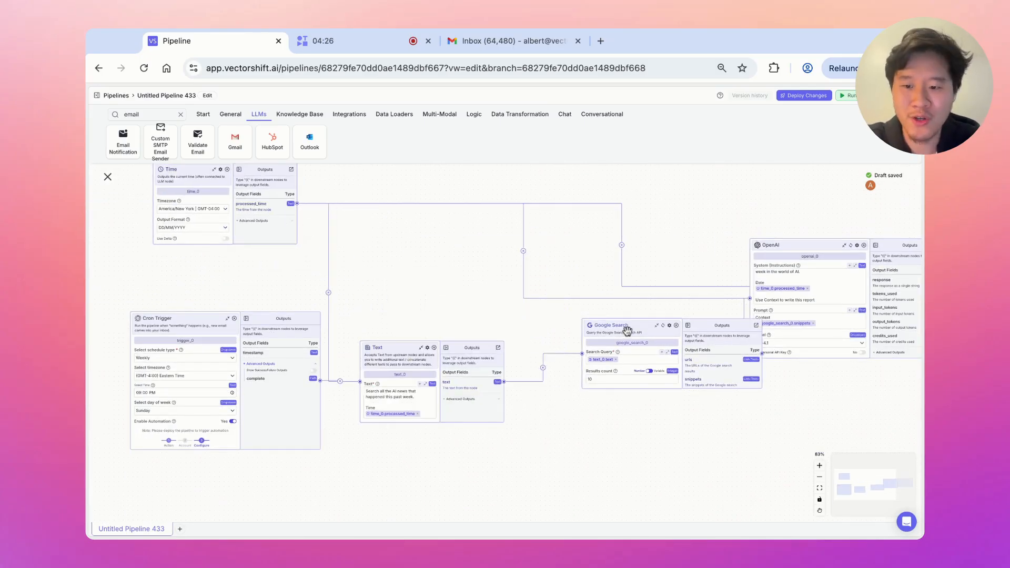
drag(627, 330, 576, 426)
drag(779, 245, 598, 225)
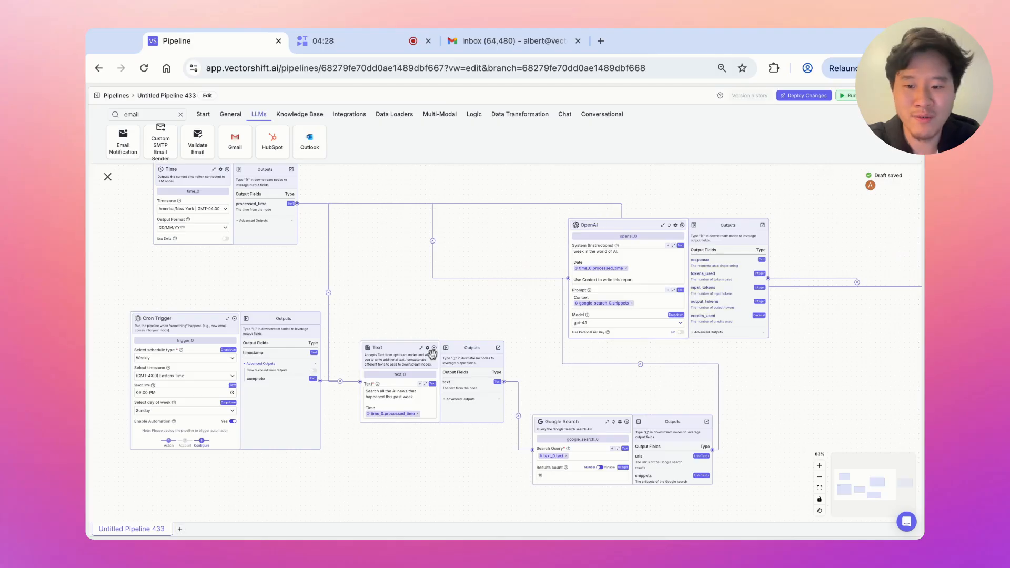
scroll(745, 344, right, 4)
drag(642, 345, 669, 342)
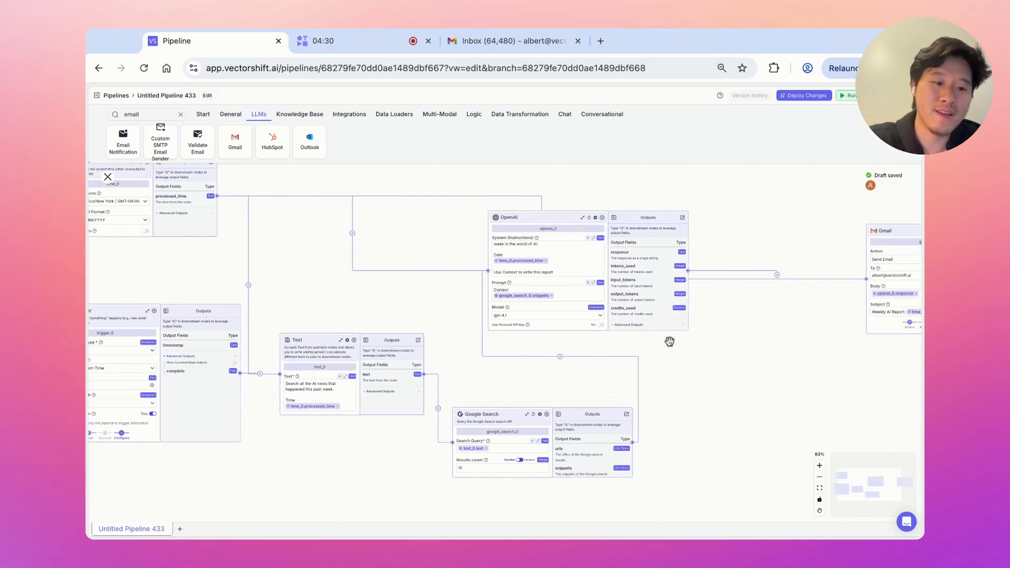
drag(875, 235, 791, 237)
drag(721, 378, 790, 374)
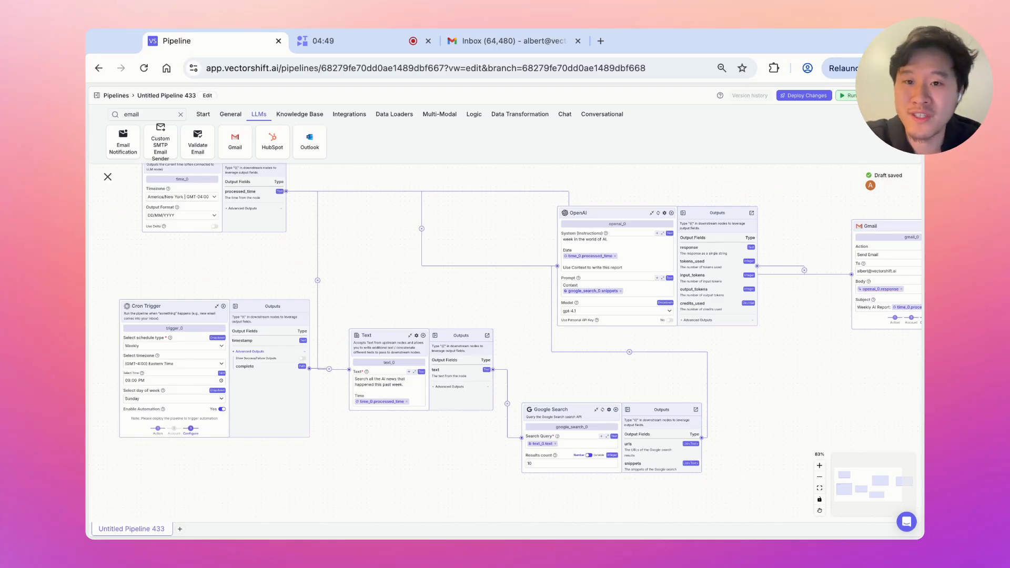
drag(473, 304, 559, 298)
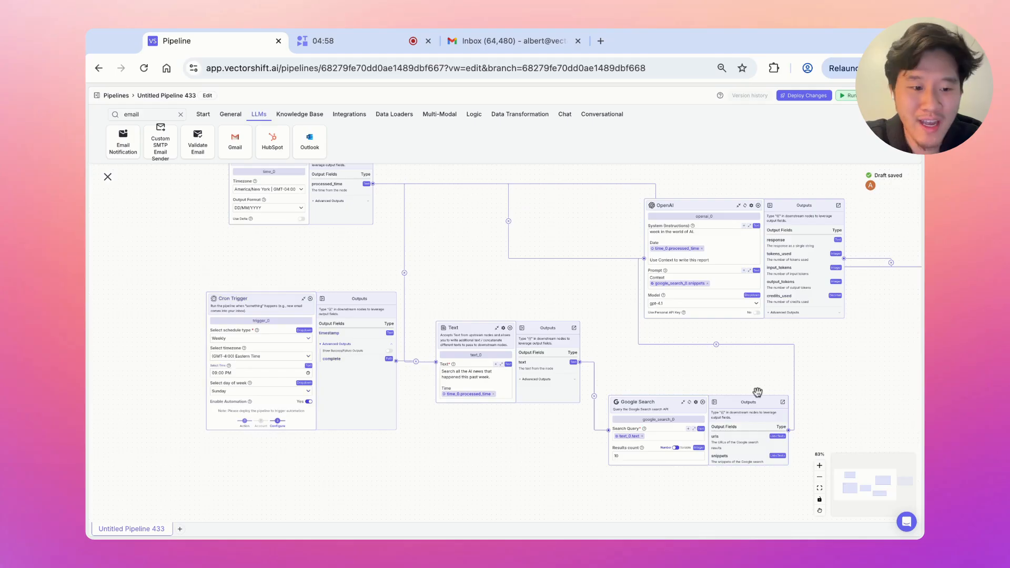
Zoom in and pan across the pipeline to review it from the Time node to the Cron Trigger
click(819, 466)
click(819, 465)
drag(287, 248, 306, 334)
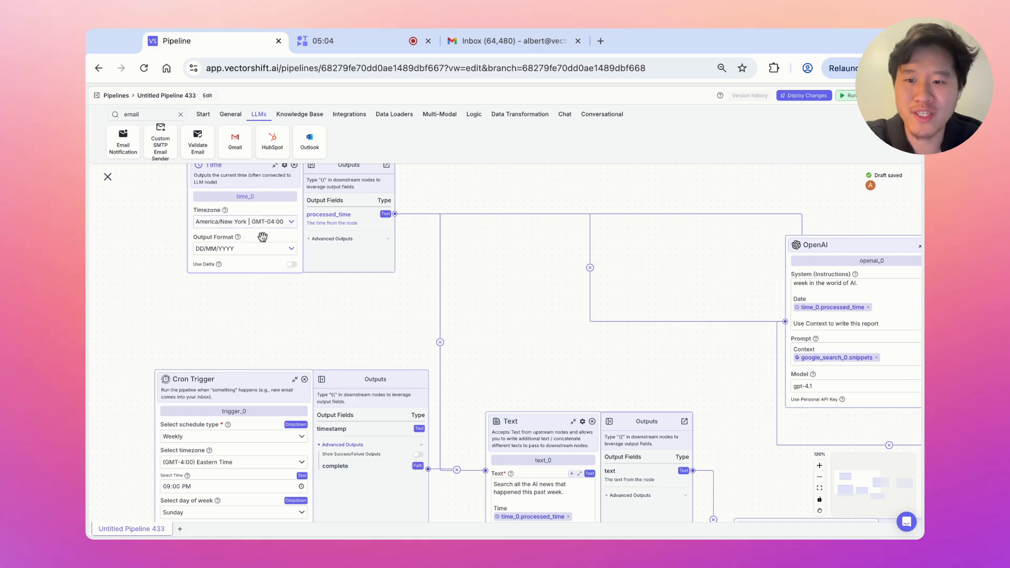
scroll(474, 315, down, 3)
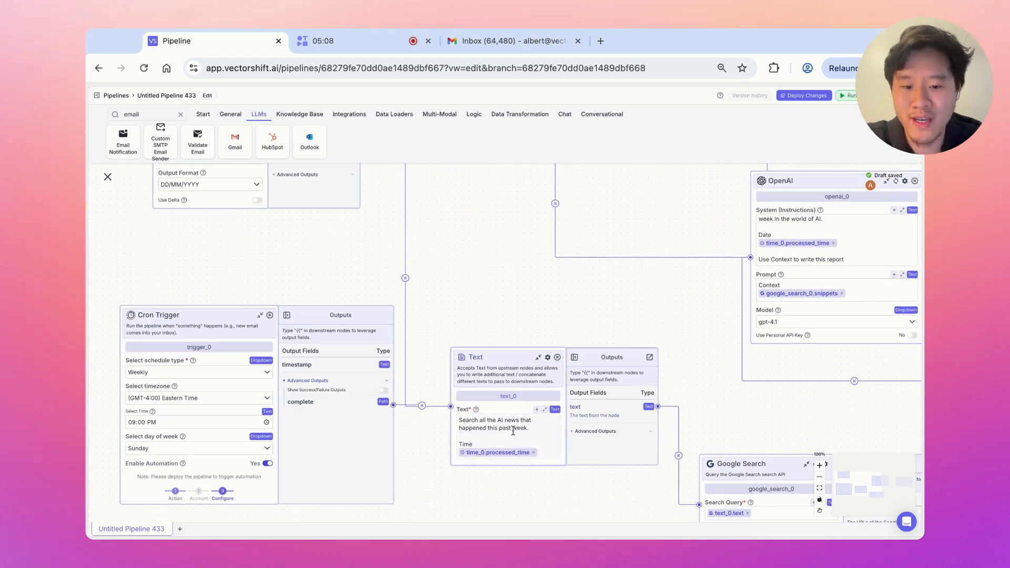
scroll(687, 388, right, 5)
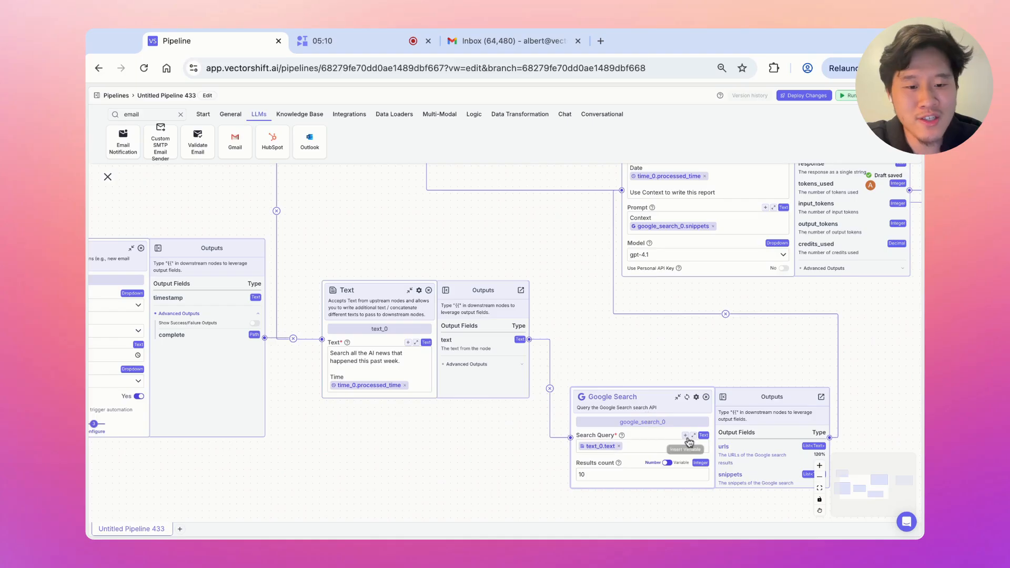
scroll(689, 441, up, 3)
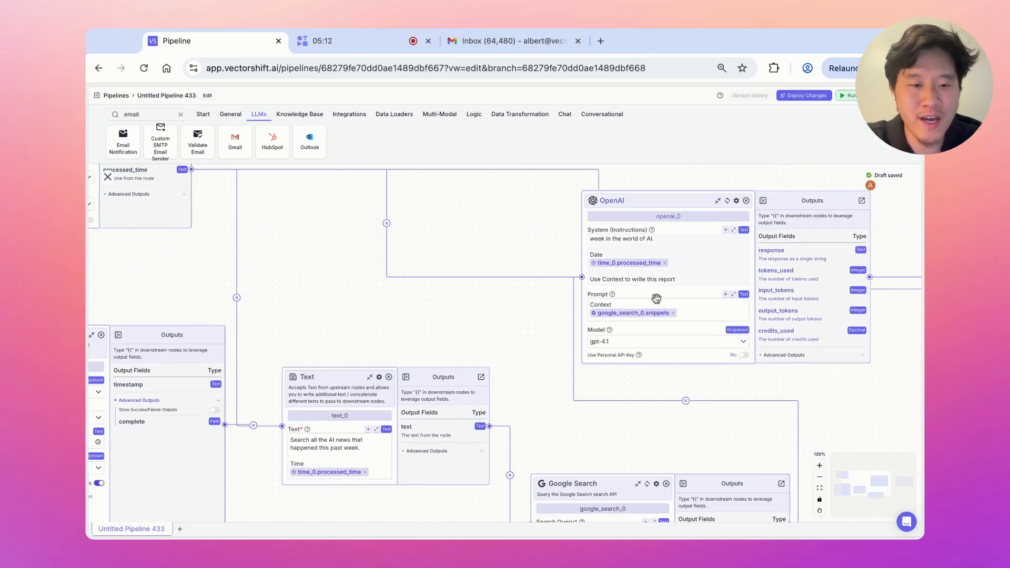
scroll(656, 299, right, 5)
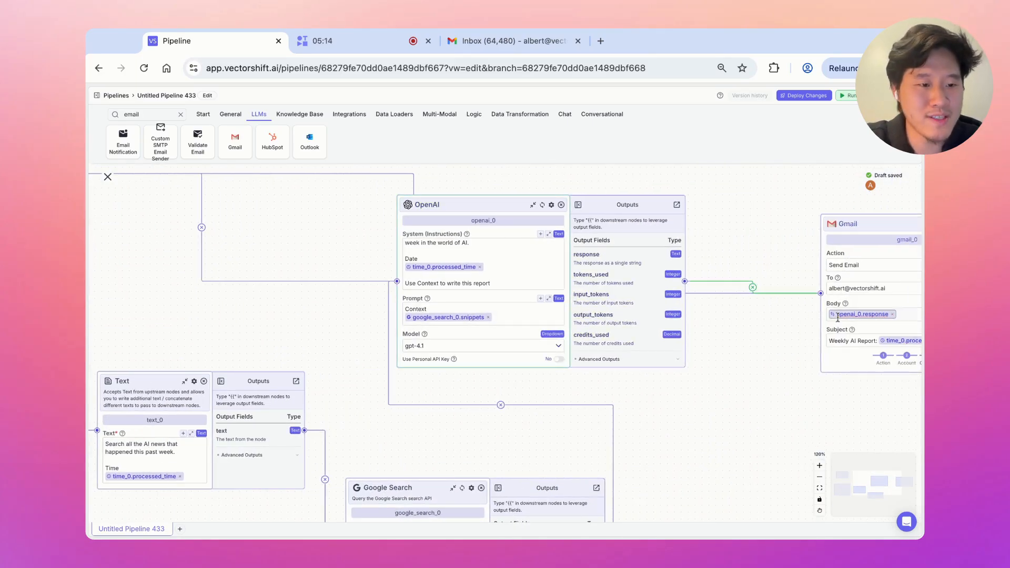
scroll(293, 338, left, 8)
drag(495, 342, 495, 344)
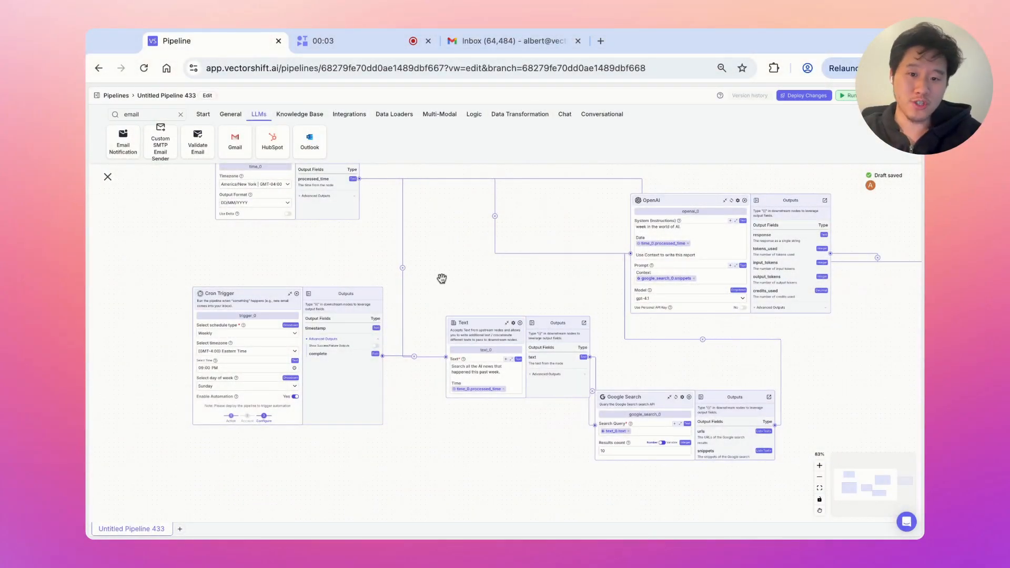
Deploy the pipeline changes as a Patch release, version v0.0.1
scroll(441, 280, down, 2)
scroll(442, 279, left, 3)
click(819, 466)
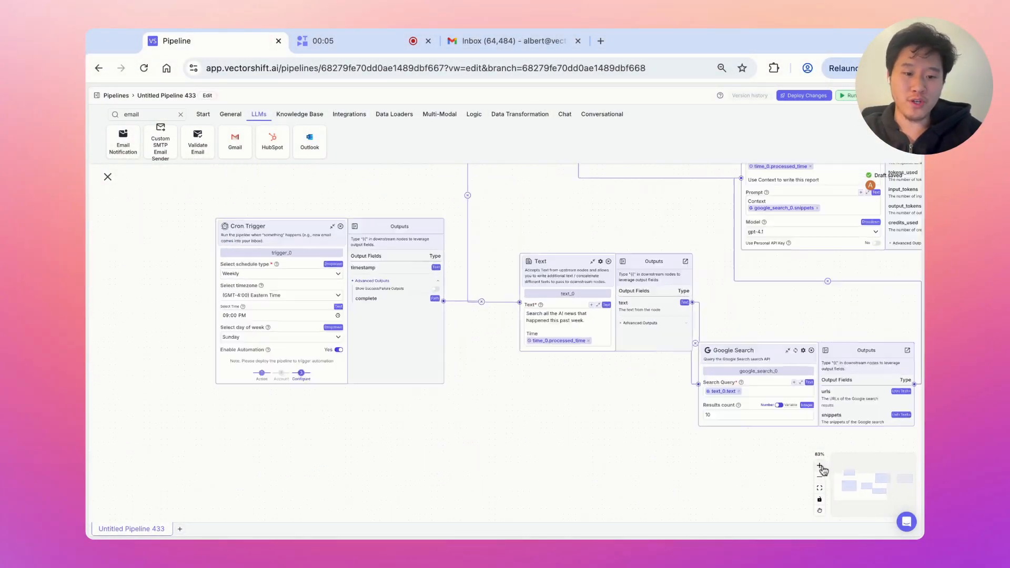
click(819, 466)
drag(528, 451, 676, 451)
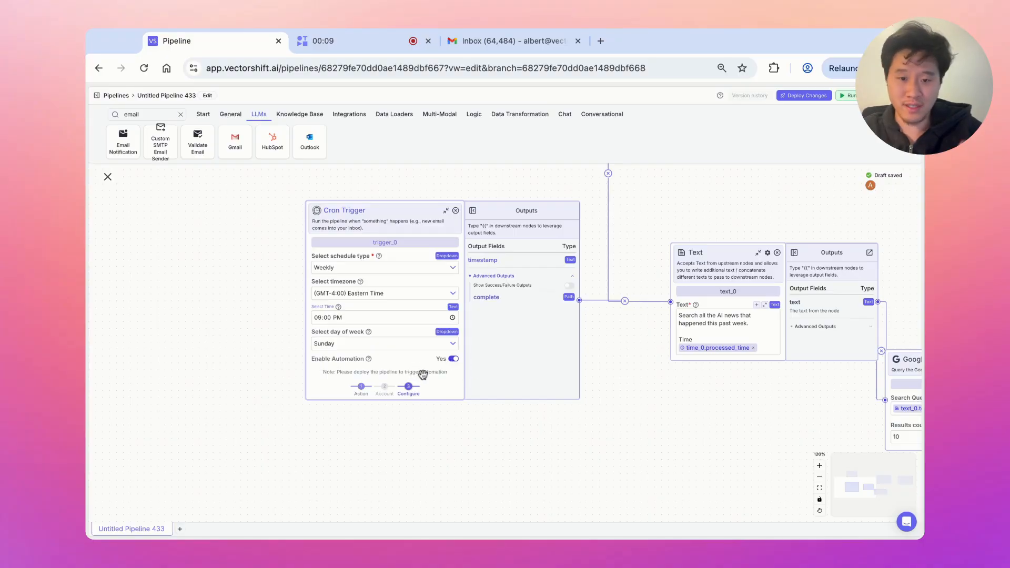
click(805, 96)
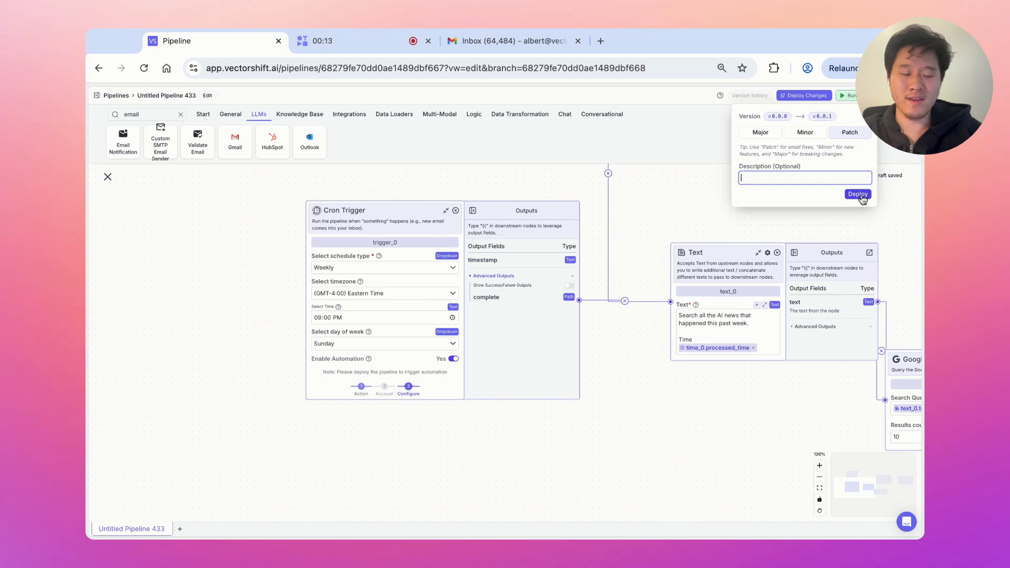
click(858, 194)
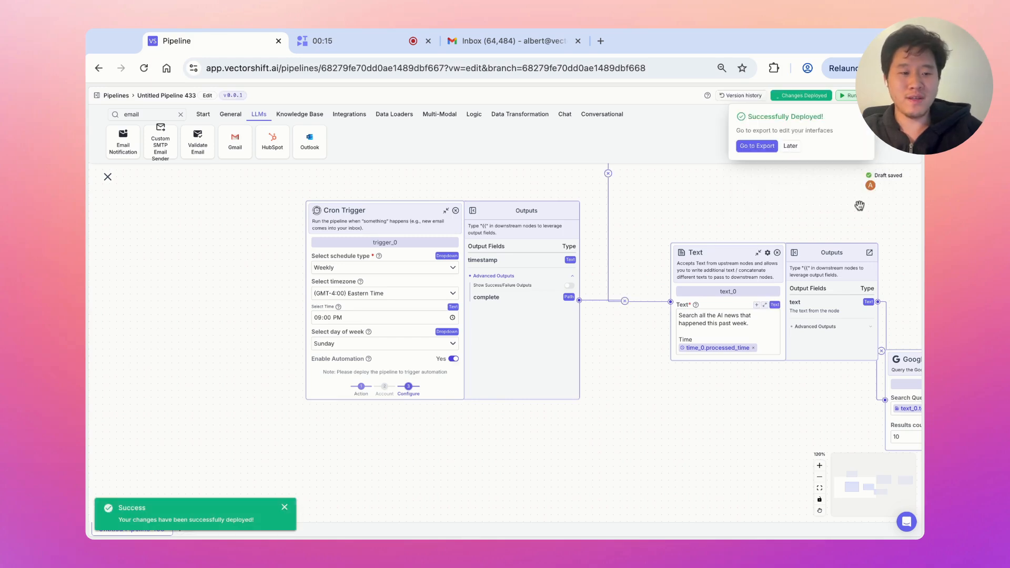